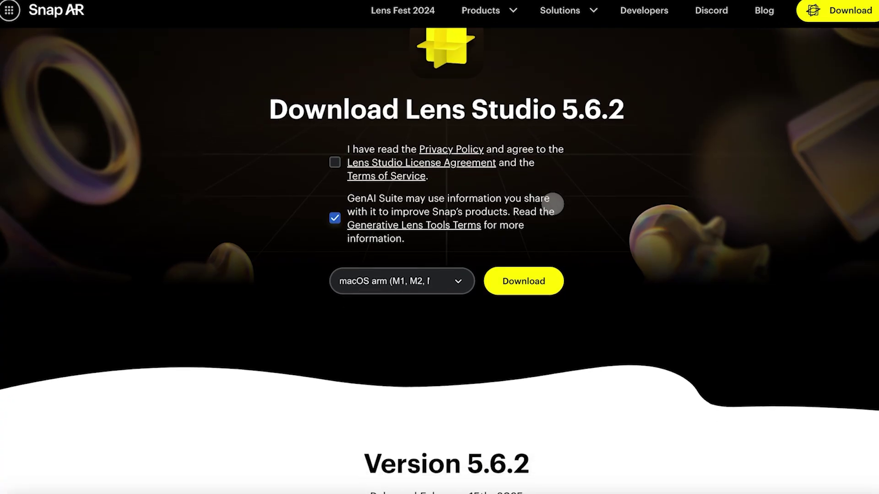
- Scroll down the Lens Studio 5.6.2 download page at ar.snap.com/download
scroll(553, 204, "down", 5)
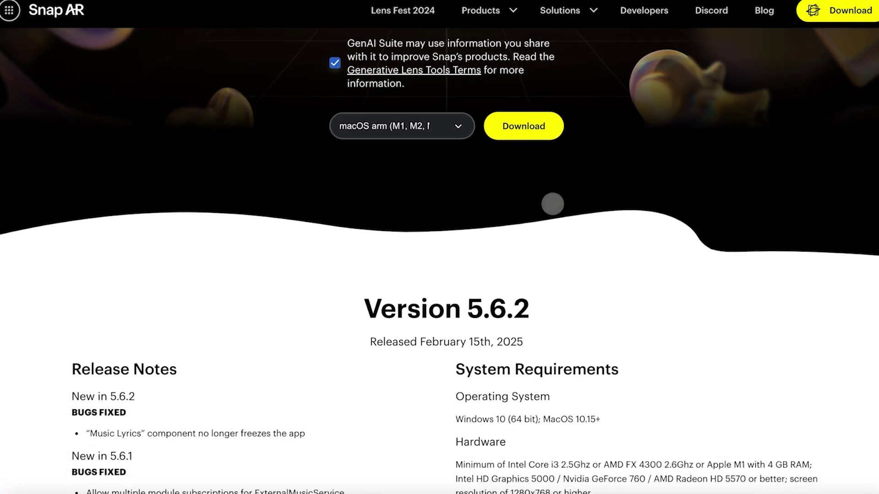
- Review the Spectacles compatibility note and the version compatibility matrix
scroll(552, 204, "down", 6)
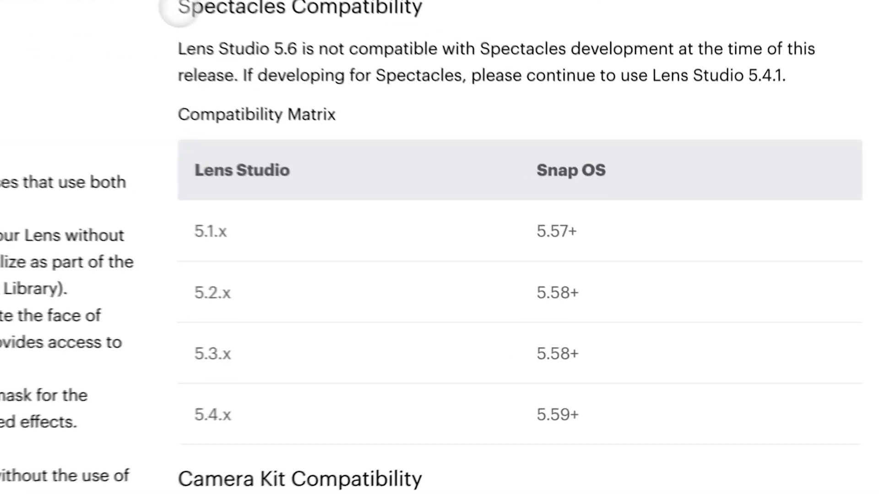
left_click_drag(454, 197, 510, 230)
left_click_drag(255, 78, 196, 404)
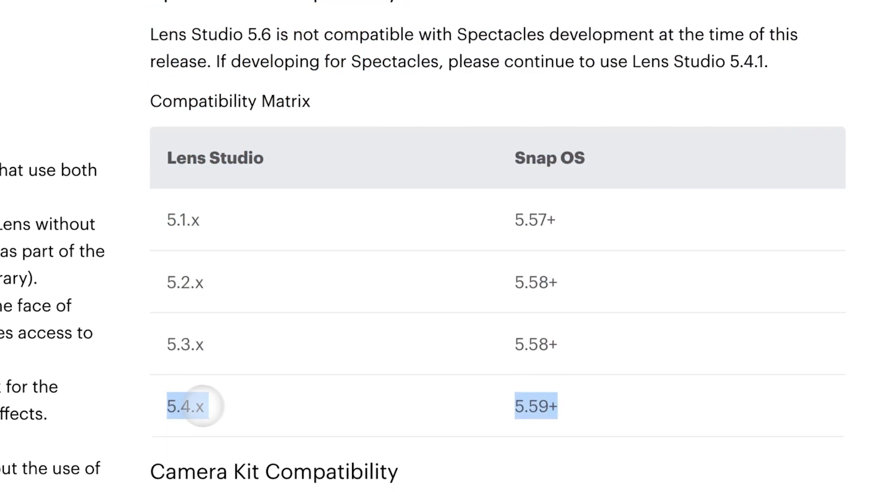
left_click(230, 410)
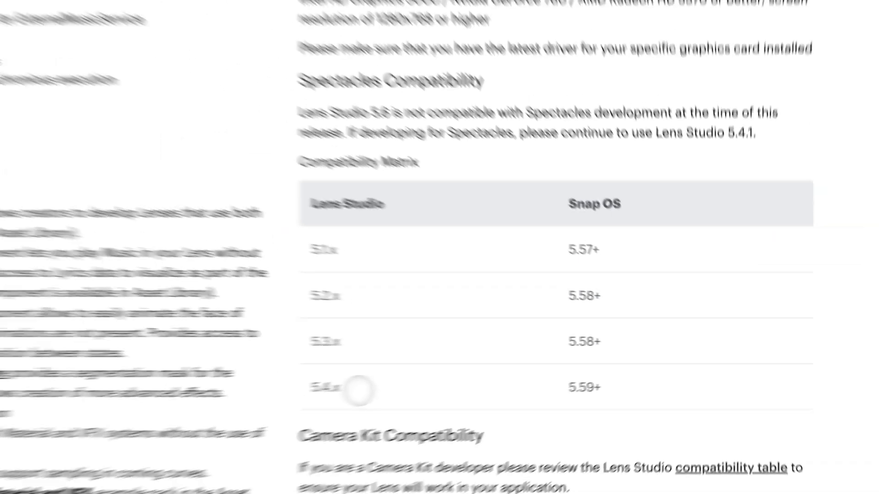
- Go to Get Old Versions, expand Lens Studio V5, and choose an older release
scroll(472, 381, "down", 8)
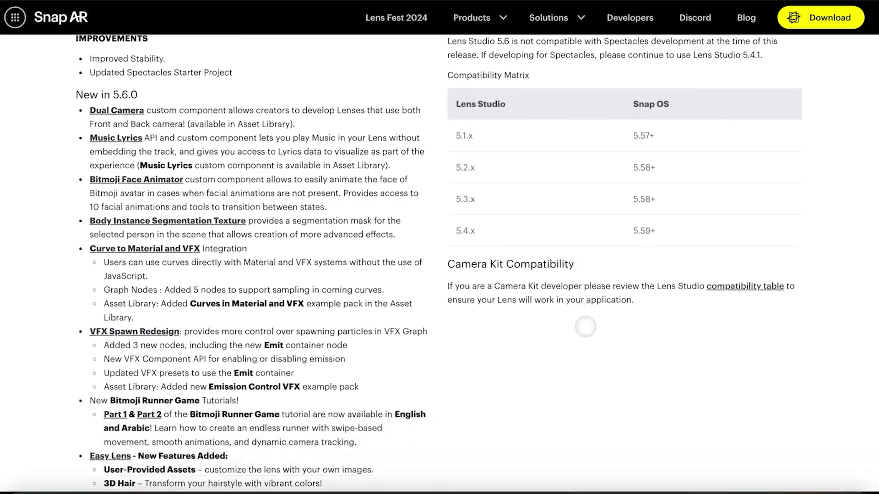
scroll(586, 327, "down", 8)
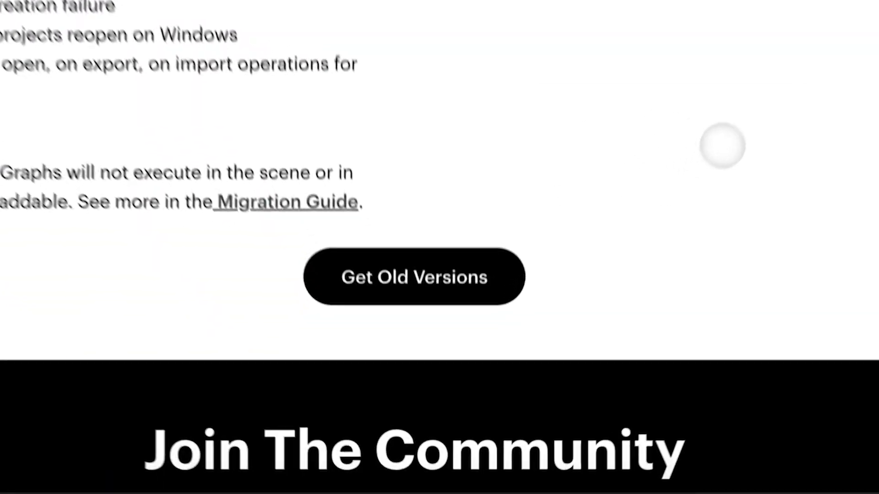
left_click(501, 236)
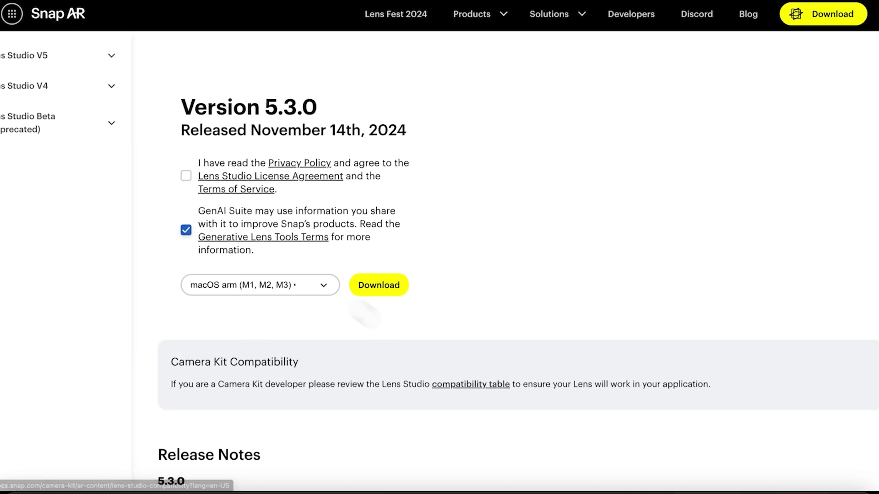
left_click(72, 58)
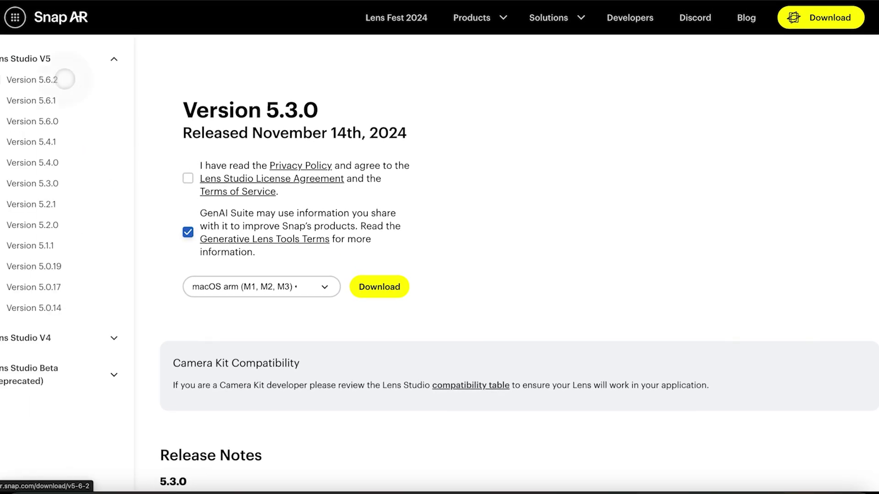
left_click(65, 80)
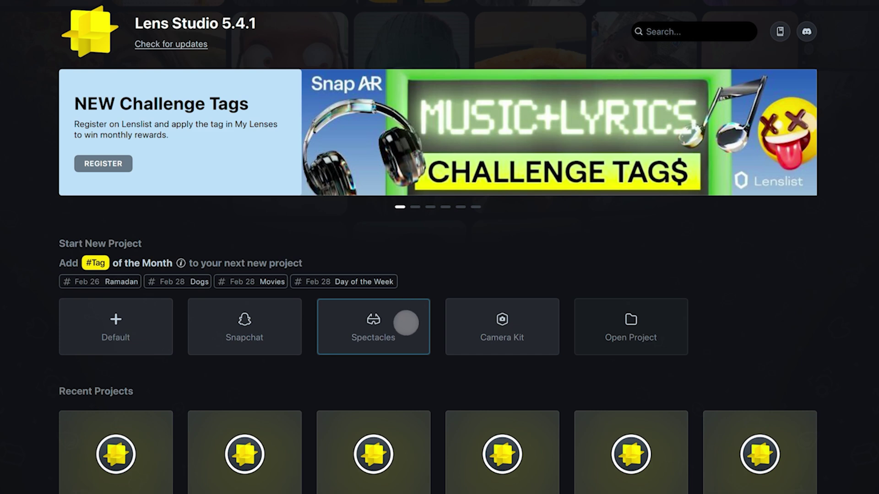
- Start a new Spectacles project containing the Rocket Workshop example
left_click(406, 324)
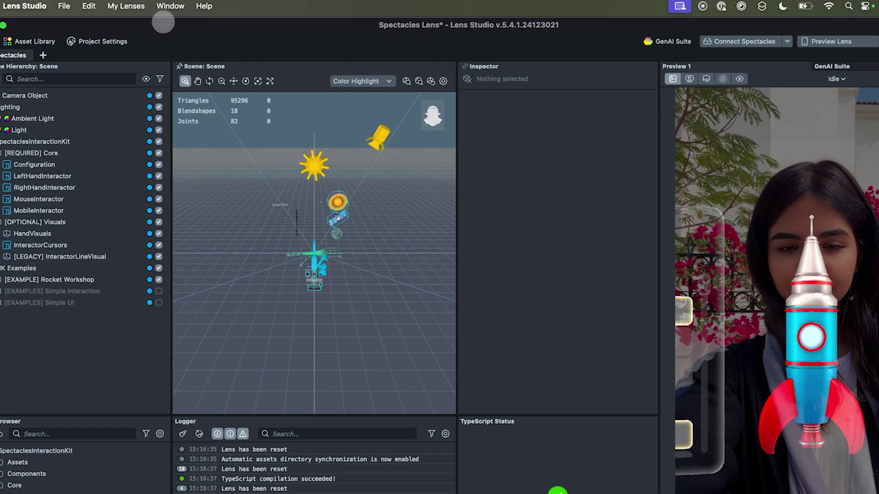
- Browse the Window > Utilities and Editors menus, inspect Camera Object, then select Planet
left_click(173, 6)
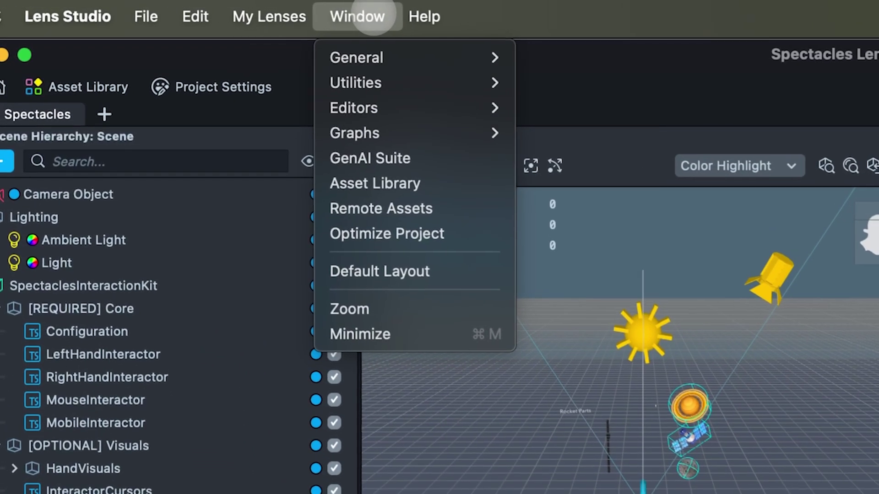
mouse_move(383, 86)
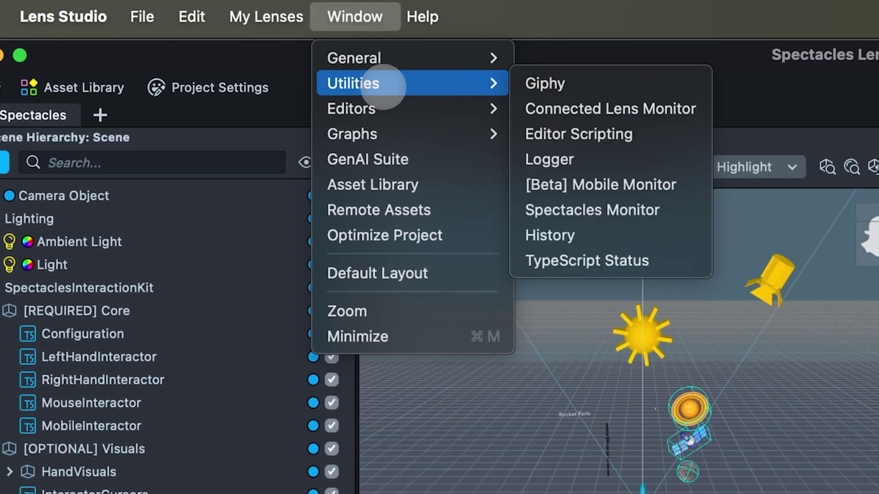
mouse_move(394, 114)
left_click(593, 59)
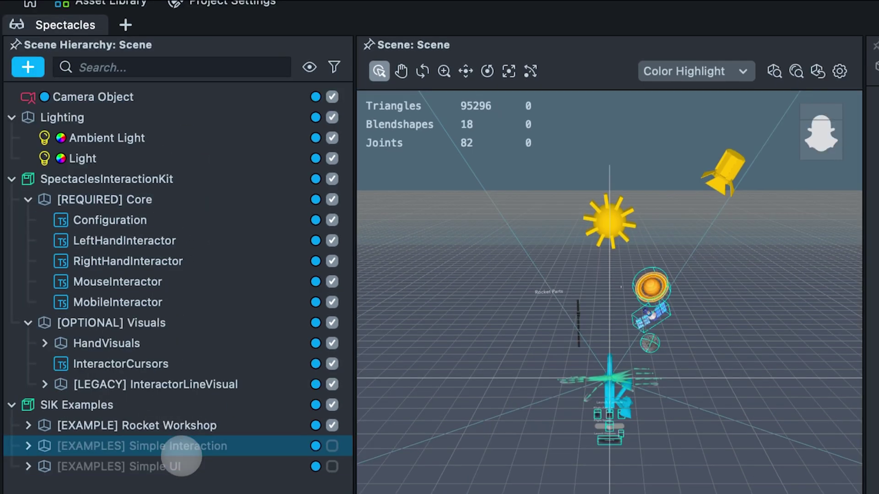
left_click(178, 104)
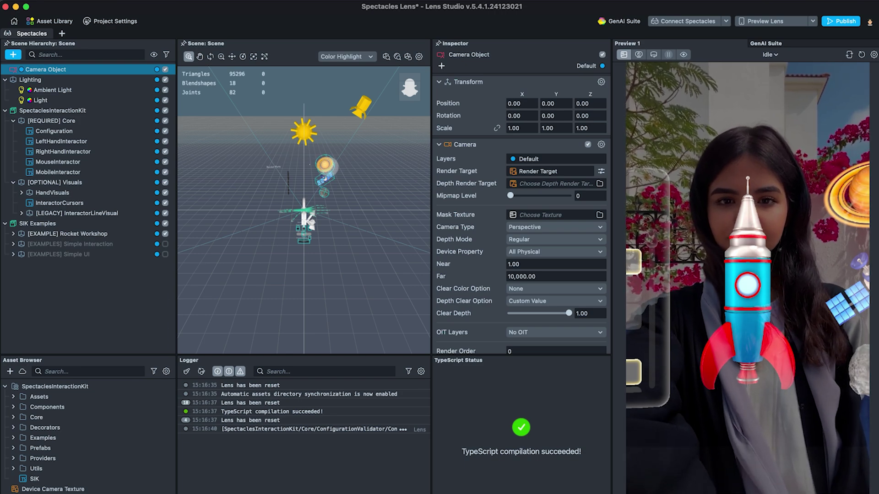
left_click(325, 164)
- Frame the Planet and change its Position X to 4.00 in the Inspector
key("f")
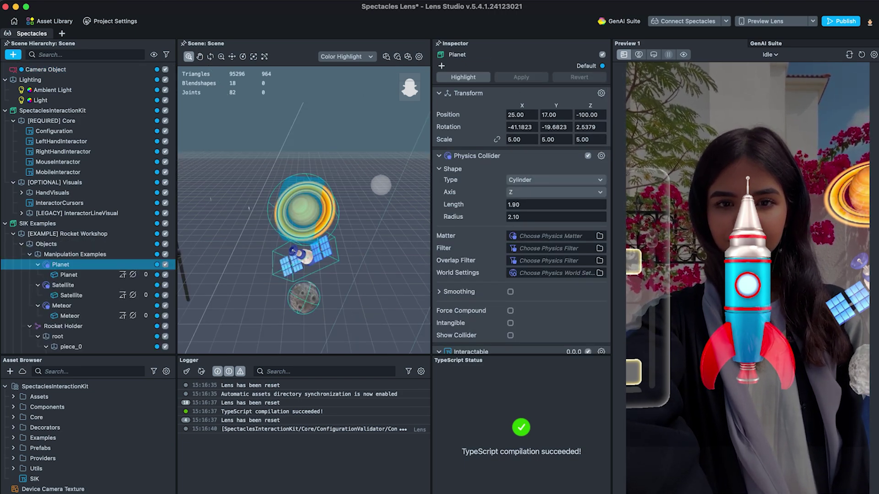
left_click_drag(348, 151, 371, 220, "alt")
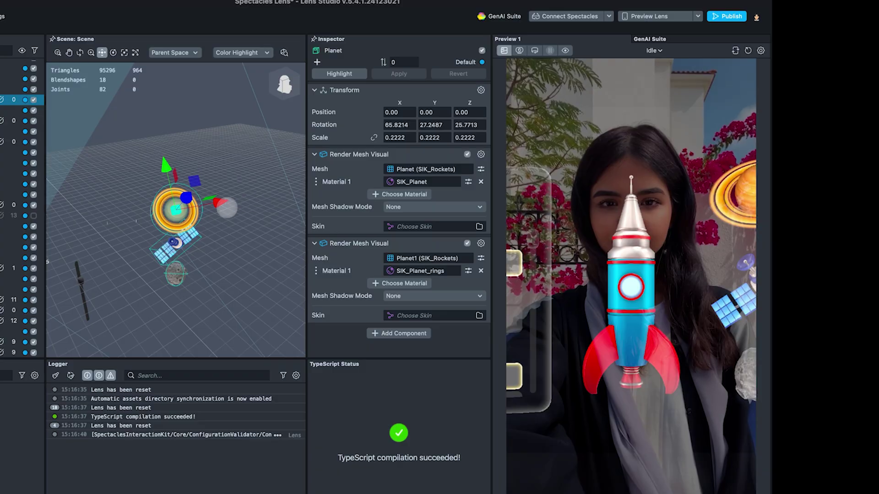
left_click_drag(183, 275, 206, 289, "alt")
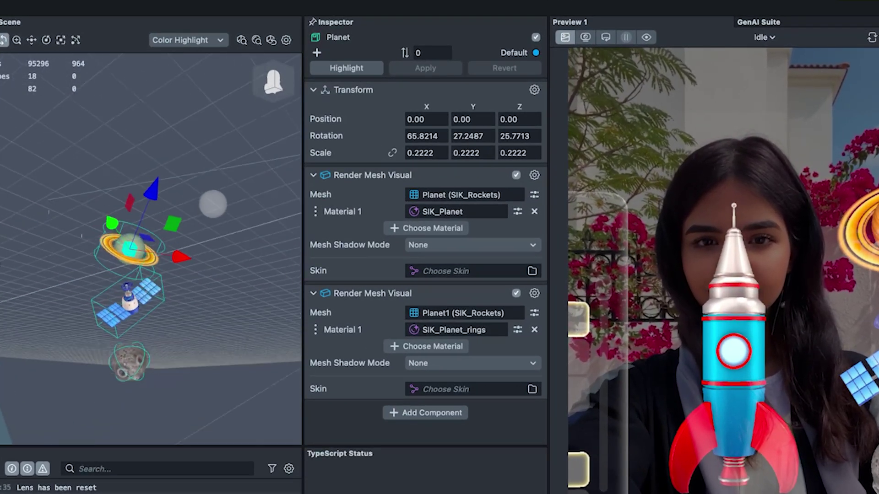
left_click_drag(151, 252, 165, 238, "alt")
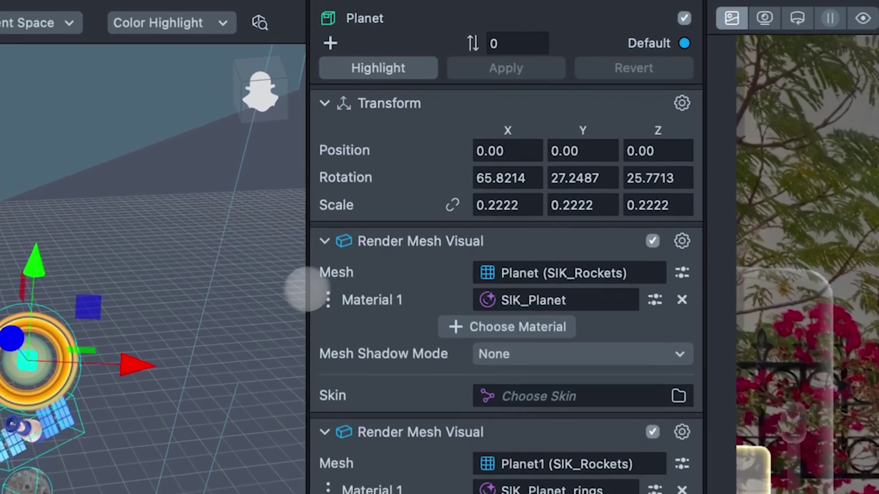
double_click(426, 119)
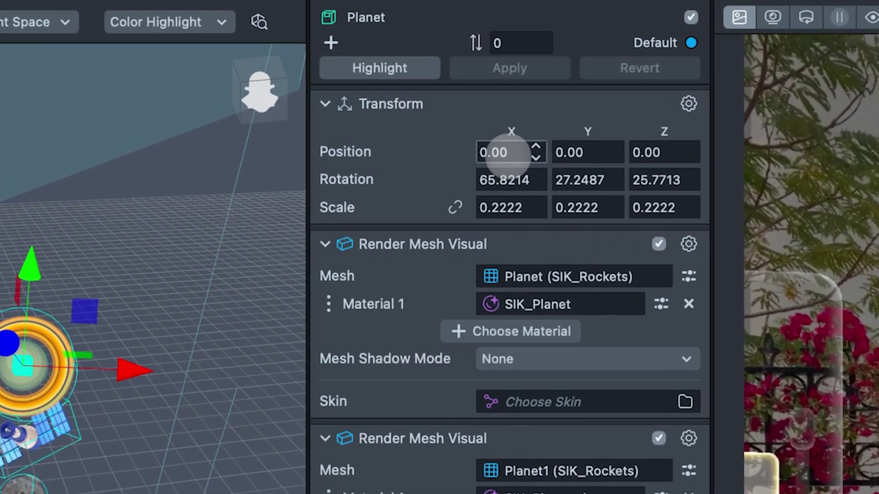
left_click(512, 152)
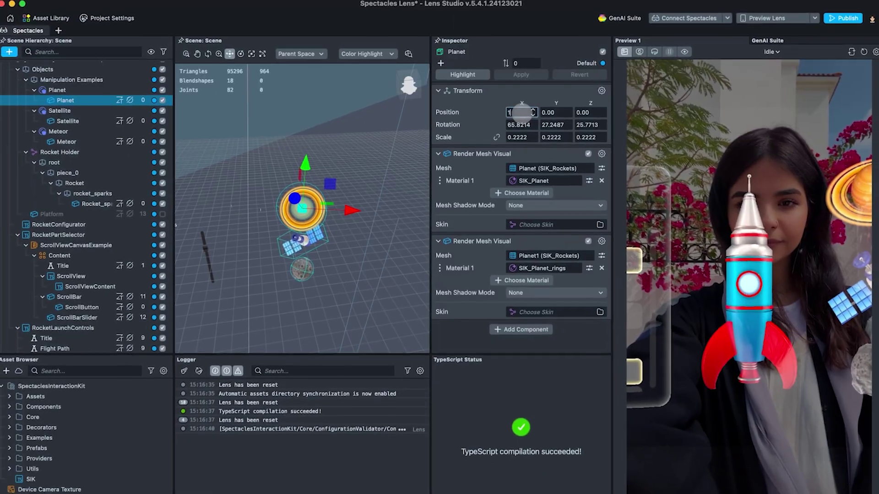
type("1")
key("Return")
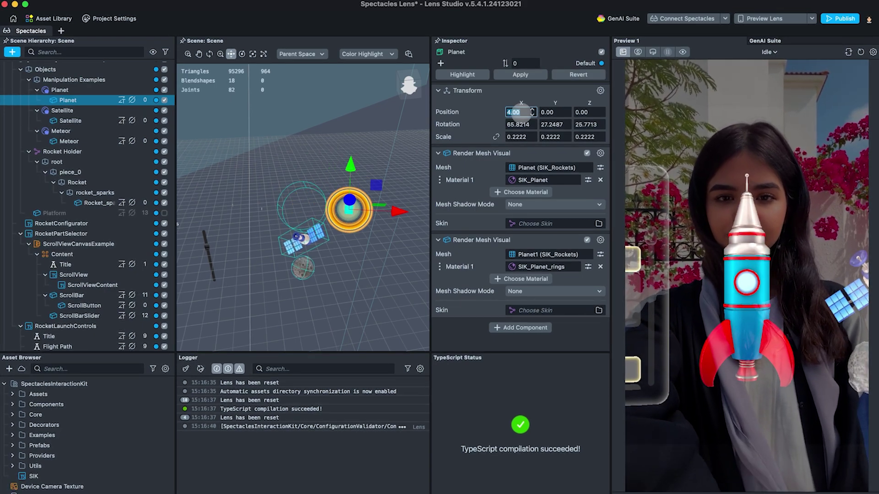
left_click(108, 384)
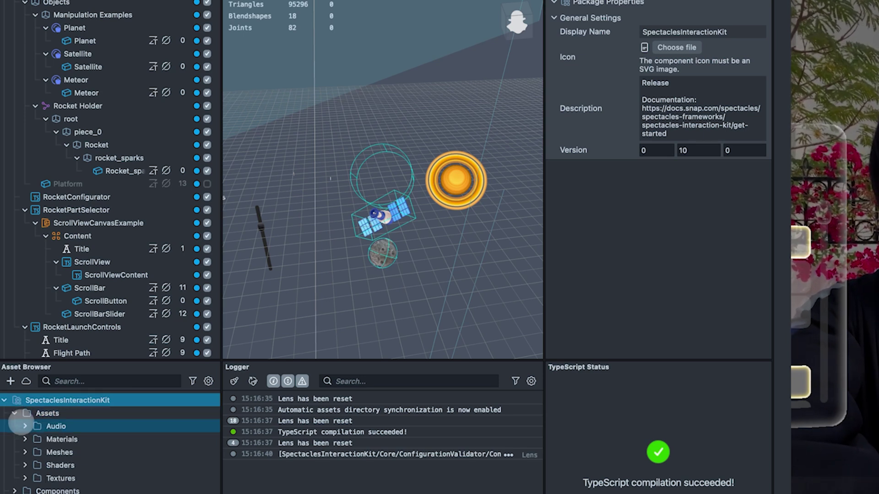
- Open the kit's Materials folder and select the SIK TypeScript asset to view its dependencies
left_click(25, 477)
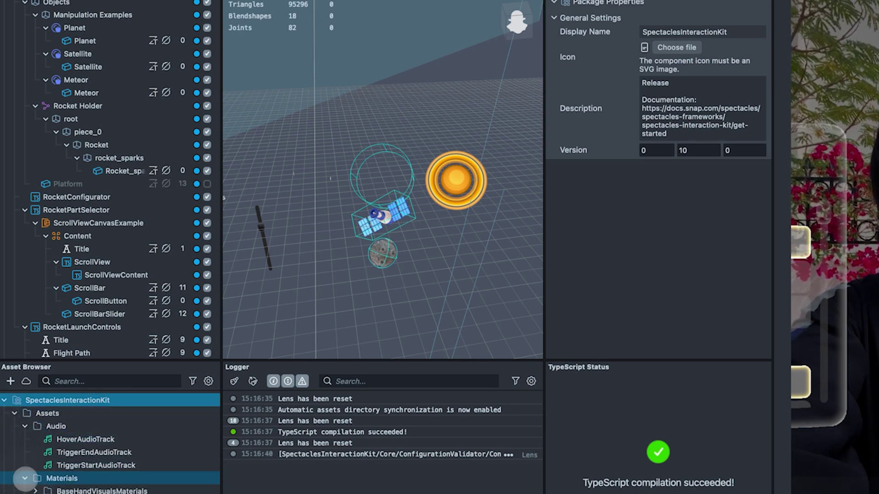
scroll(30, 478, "down", 10)
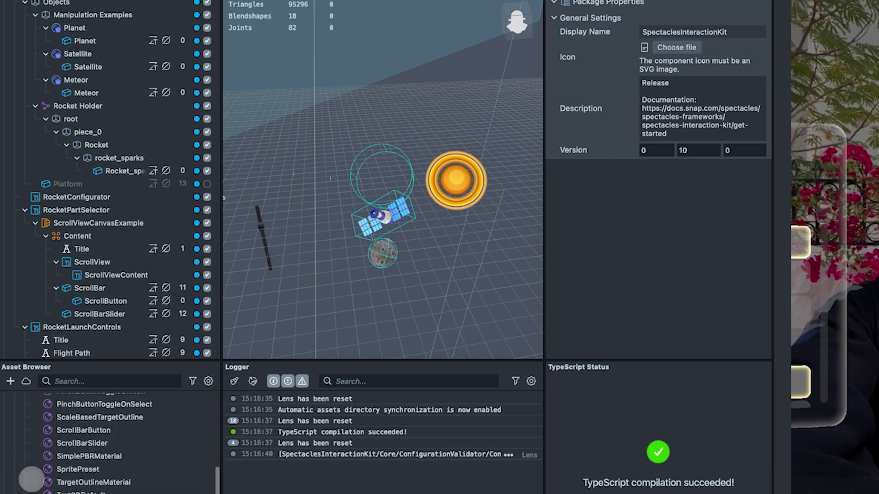
left_click(42, 493)
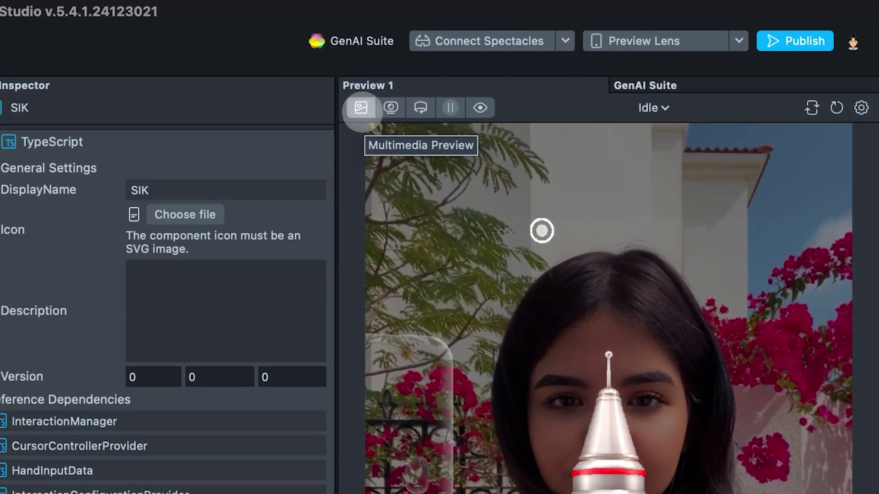
- Change the preview footage to Idle Person 2 and switch the preview to interactive mode
left_click(612, 108)
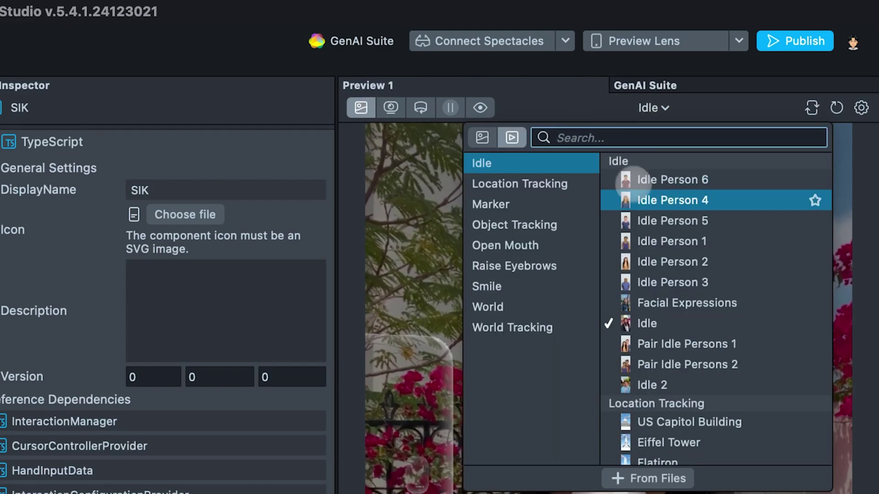
left_click(677, 198)
left_click(752, 42)
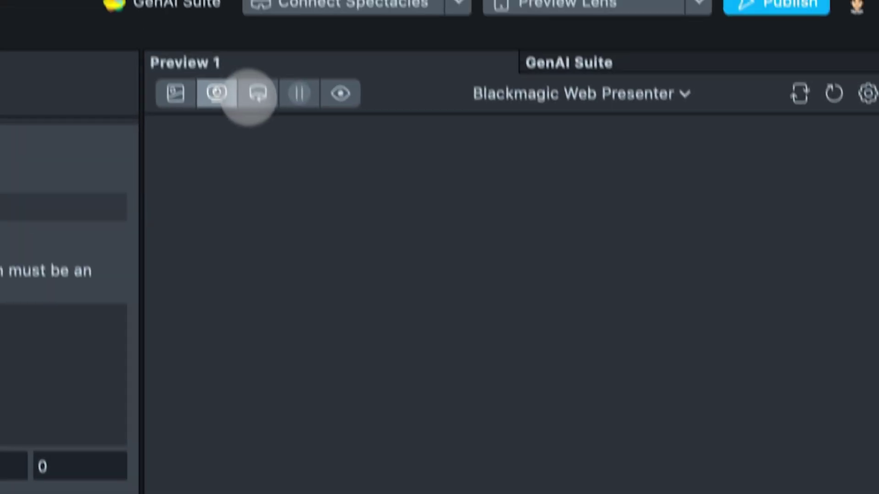
left_click(261, 146)
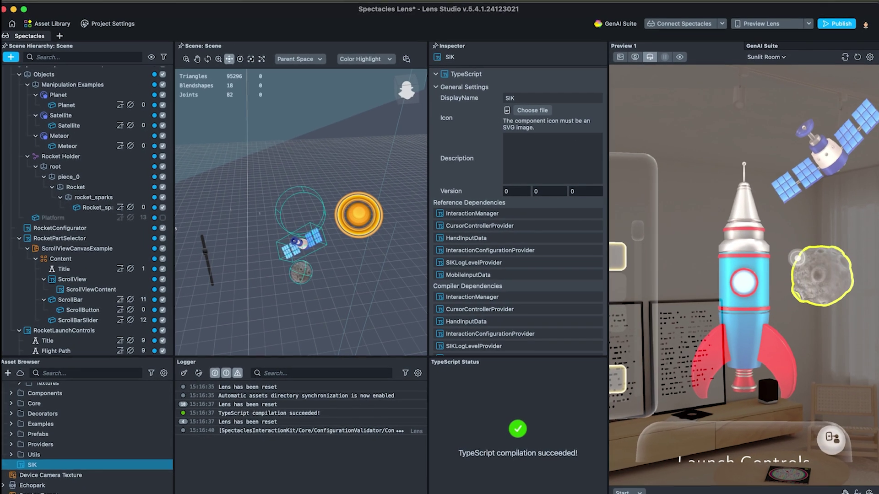
- Select Satellite, then inspect the MouseInteractor's settings
right_click_drag(810, 347, 836, 347)
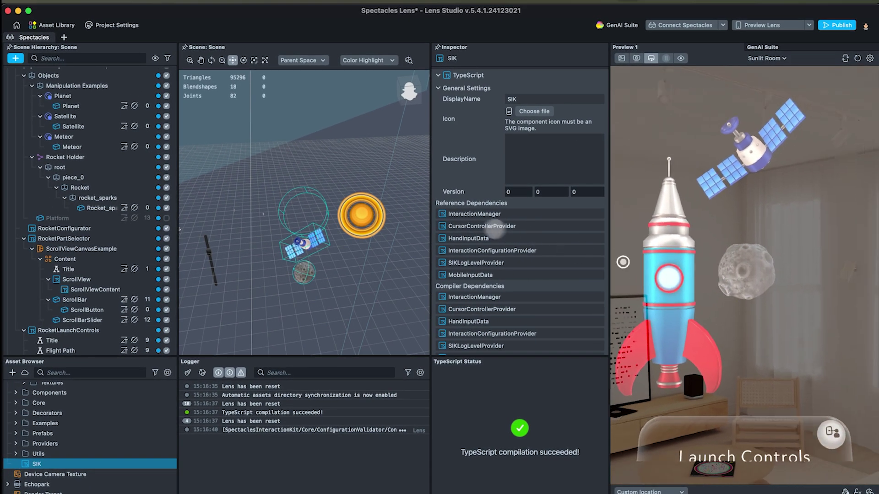
left_click(108, 118)
scroll(63, 114, "up", 10)
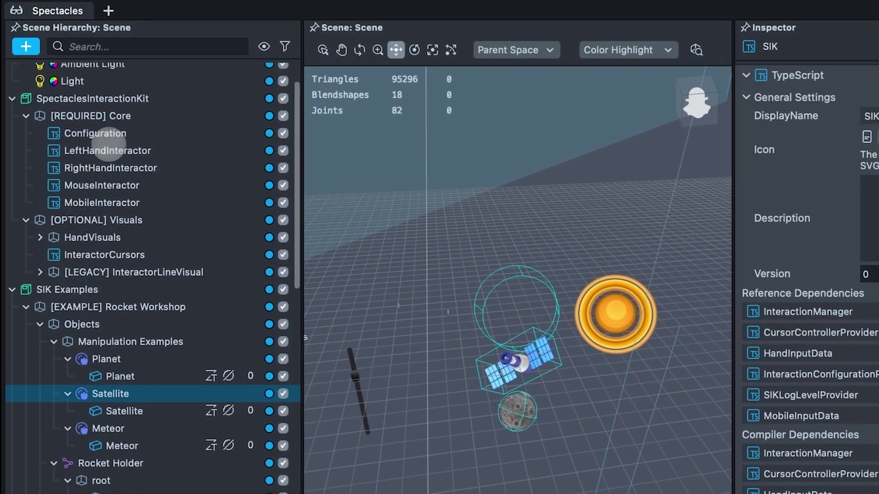
left_click(176, 228)
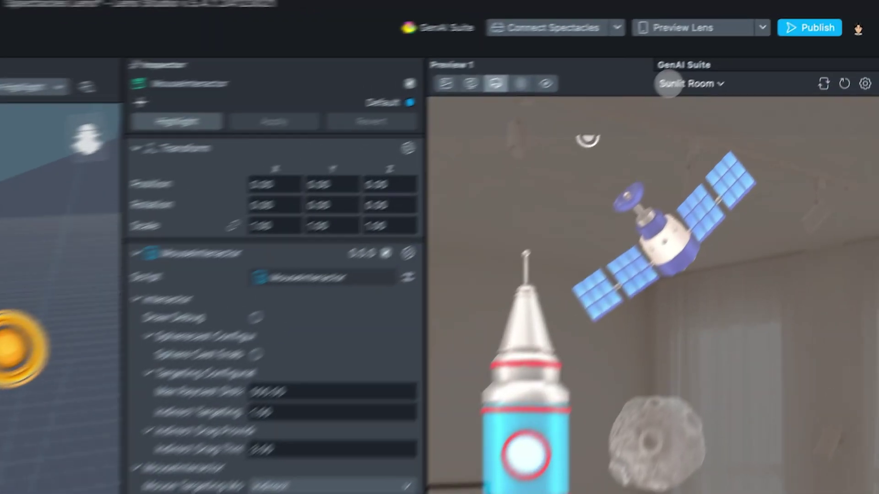
- Try the Evening Outdoor preview environment, then switch to the plain Plane scene
left_click(653, 81)
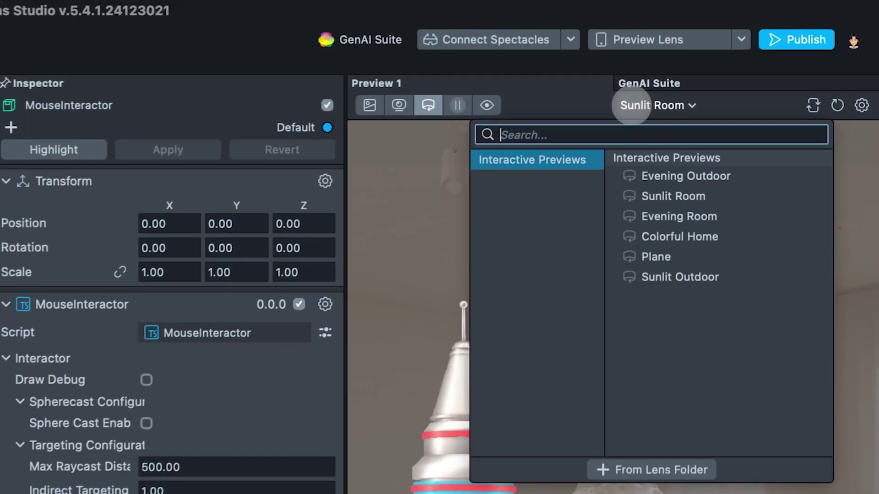
left_click(680, 179)
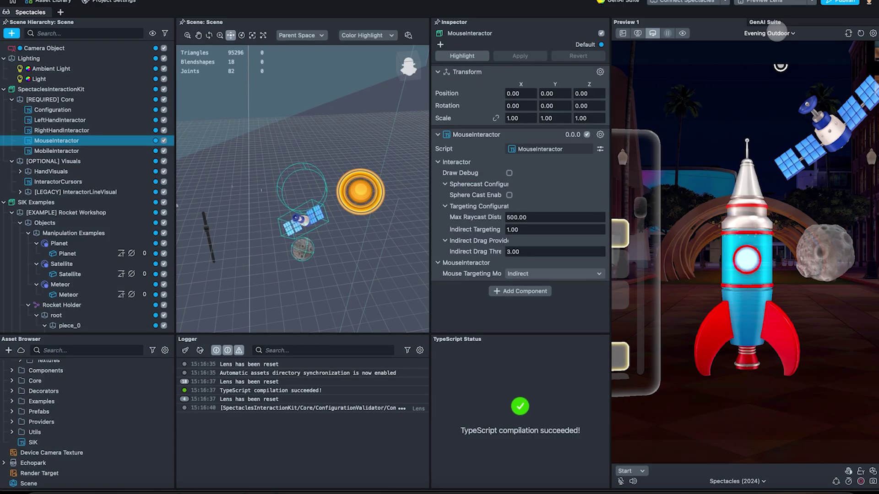
left_click(652, 108)
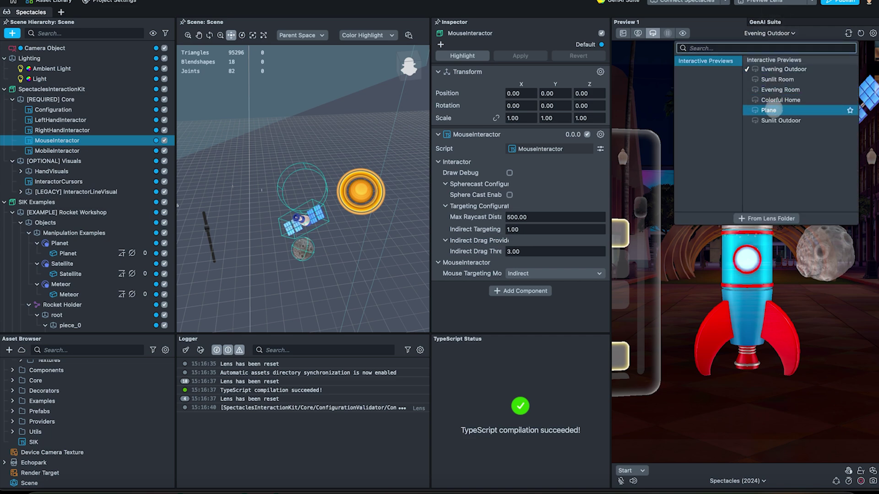
left_click(770, 110)
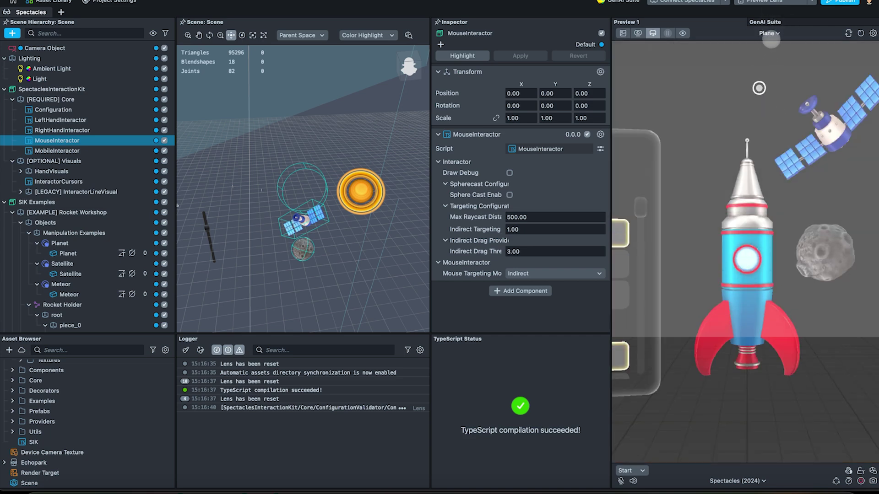
left_click(769, 32)
- Switch the preview to Sunlit Outdoor and browse the gear menu's Additional options
left_click(771, 119)
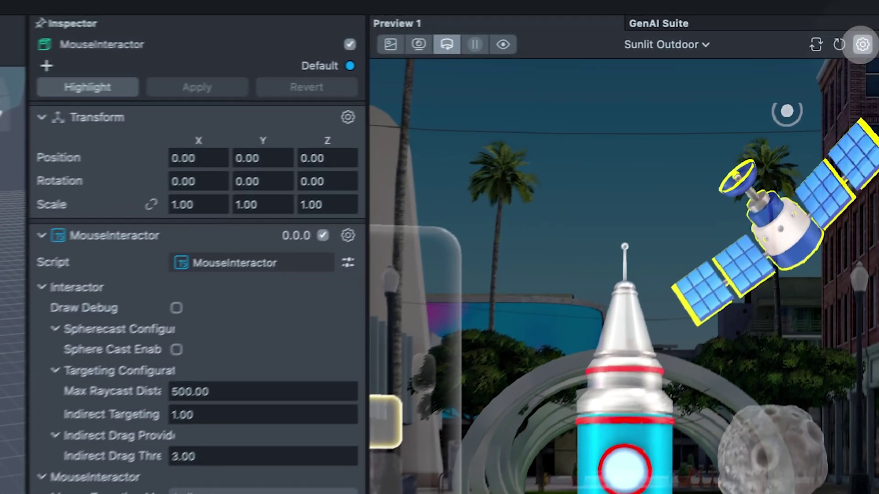
left_click(871, 34)
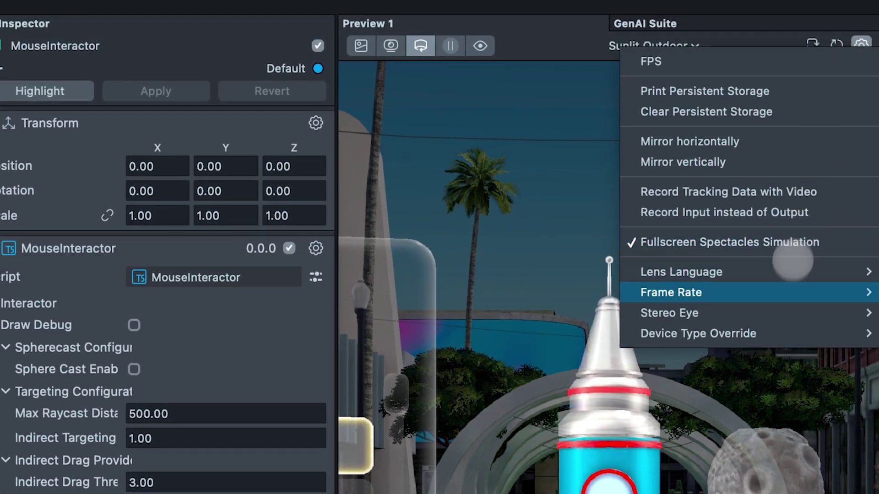
mouse_move(781, 330)
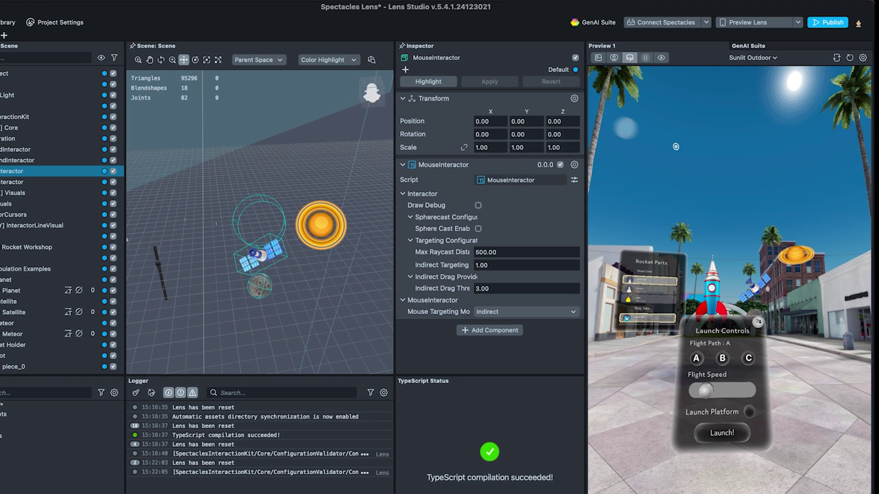
- Inspect the live preview, collapse both hand model owners, and select RightHandModelOwner
right_click_drag(698, 164, 677, 174)
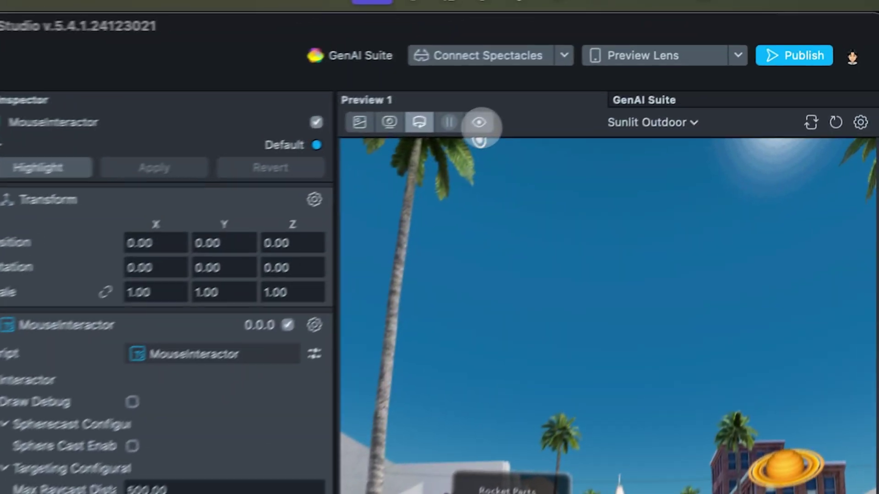
left_click(479, 123)
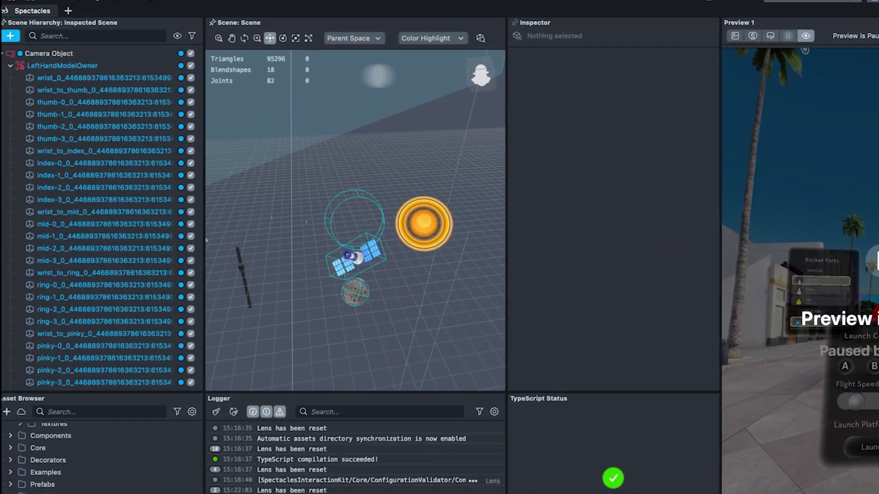
left_click(10, 66)
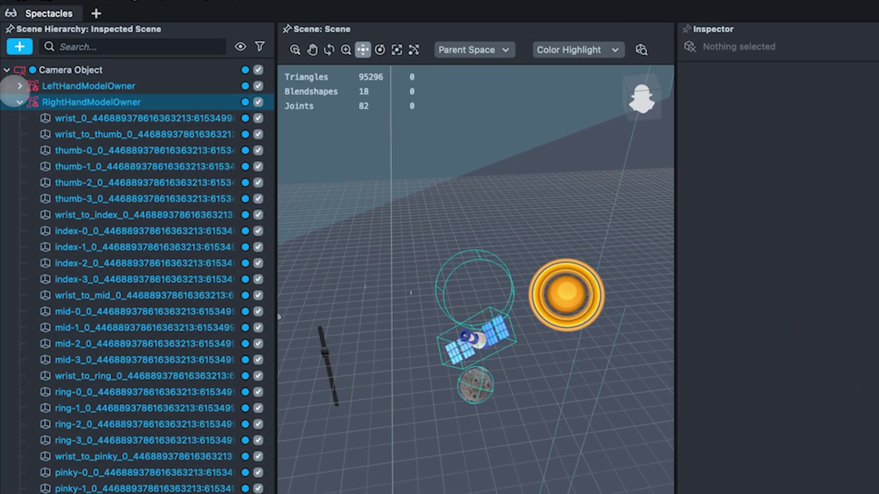
left_click(19, 102)
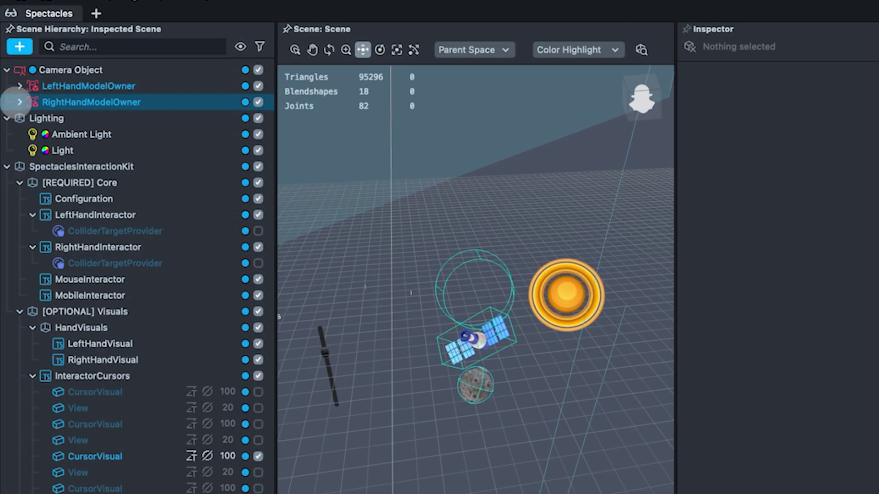
left_click(85, 102)
- Scroll through RightHandModelOwner's tracking properties, then open the application menu
scroll(133, 124, "down", 8)
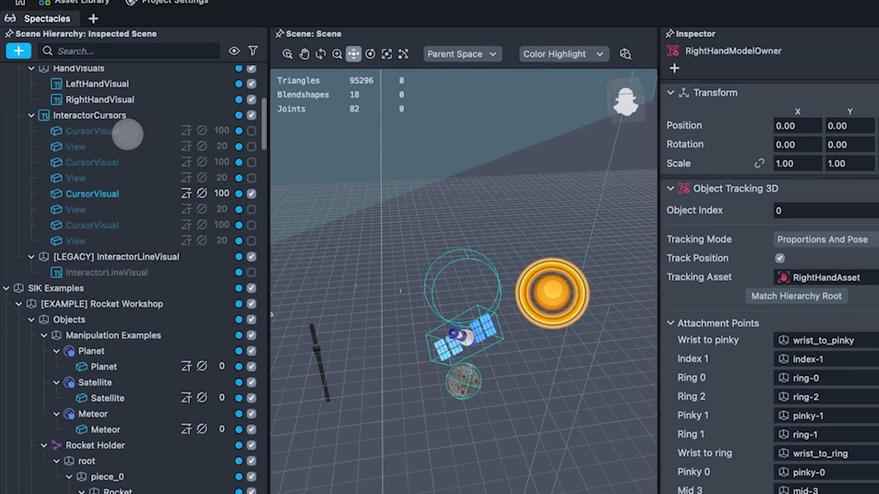
scroll(128, 134, "down", 15)
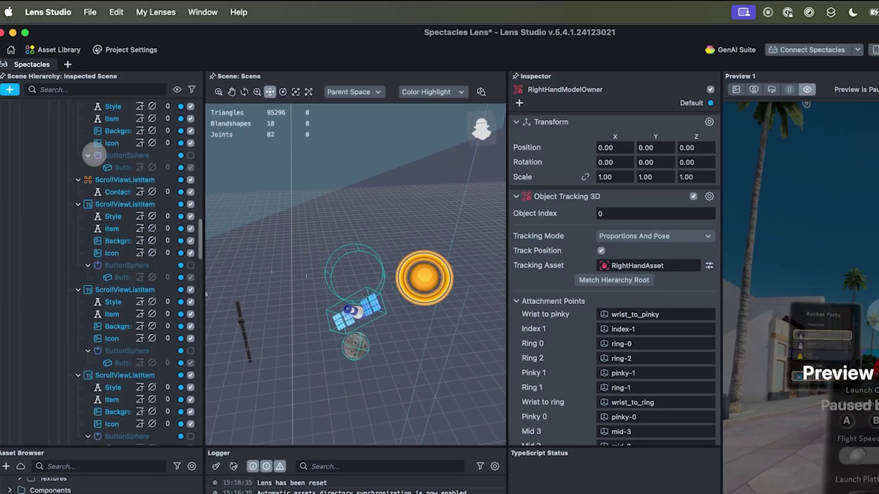
scroll(94, 155, "down", 5)
left_click(48, 11)
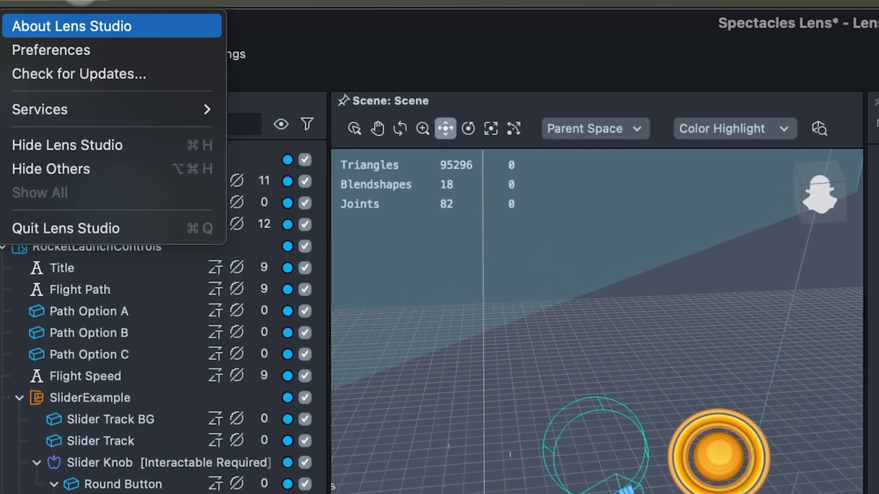
- In Preferences, set Project Auto Save Interval to 10 minutes and enable JavaScript under Editors
left_click(115, 51)
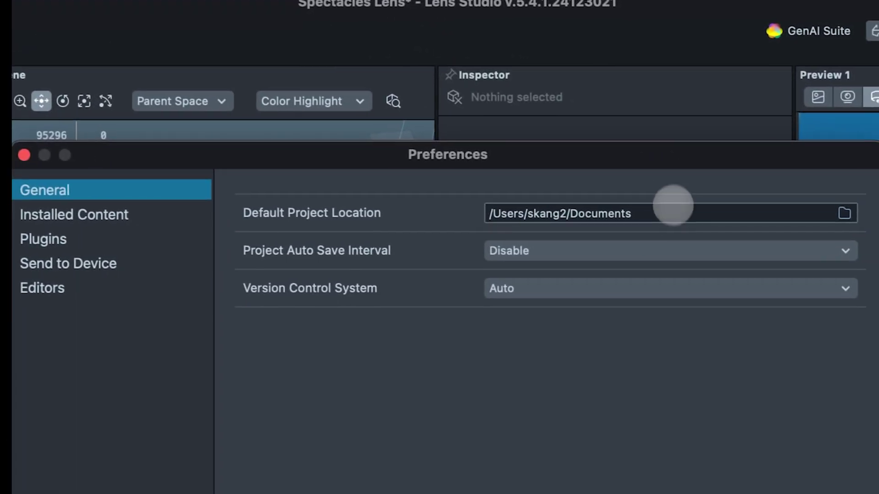
left_click(667, 247)
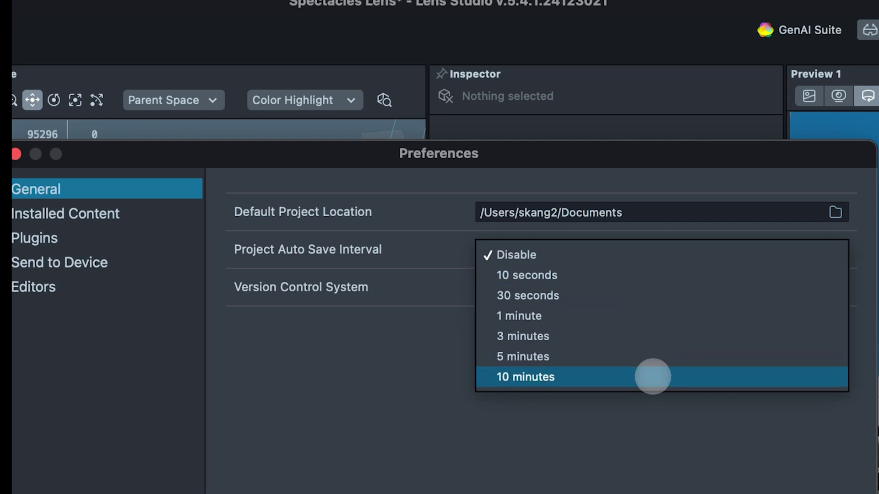
left_click(652, 377)
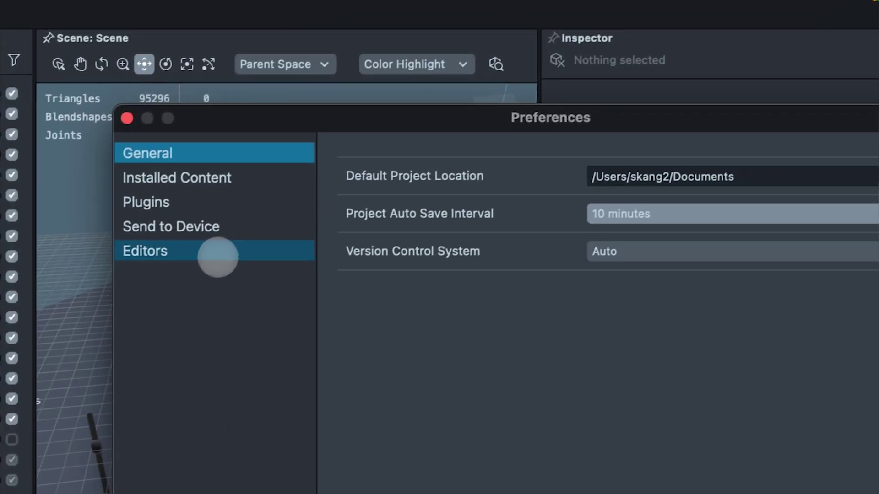
left_click(109, 287)
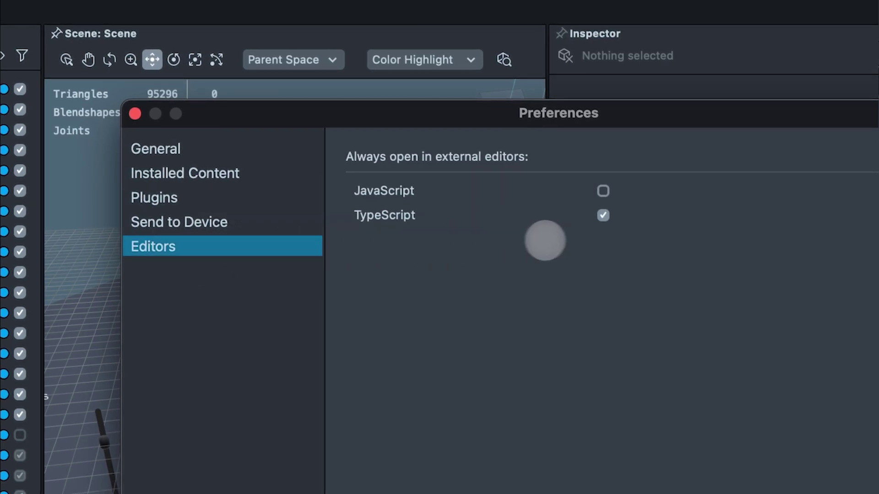
left_click(603, 191)
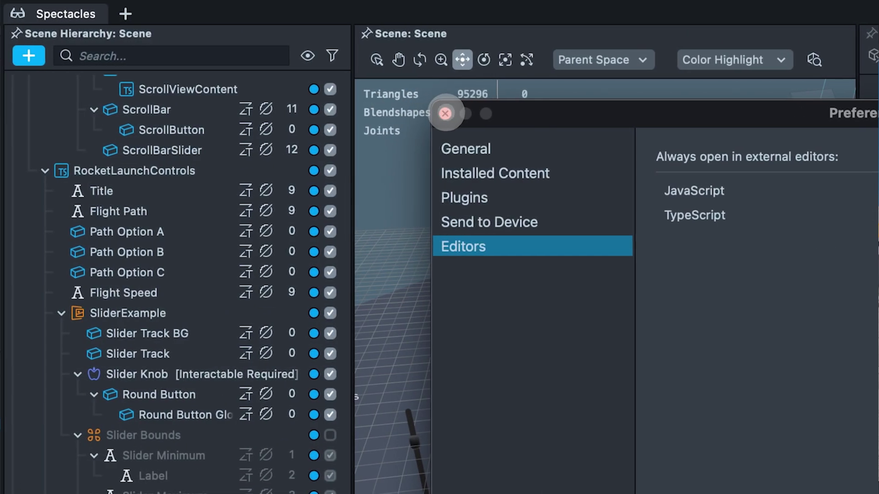
left_click(415, 114)
- Create a TypeScript File asset from the Asset Browser and open Untitled TypeScript in VS Code
left_click(40, 370)
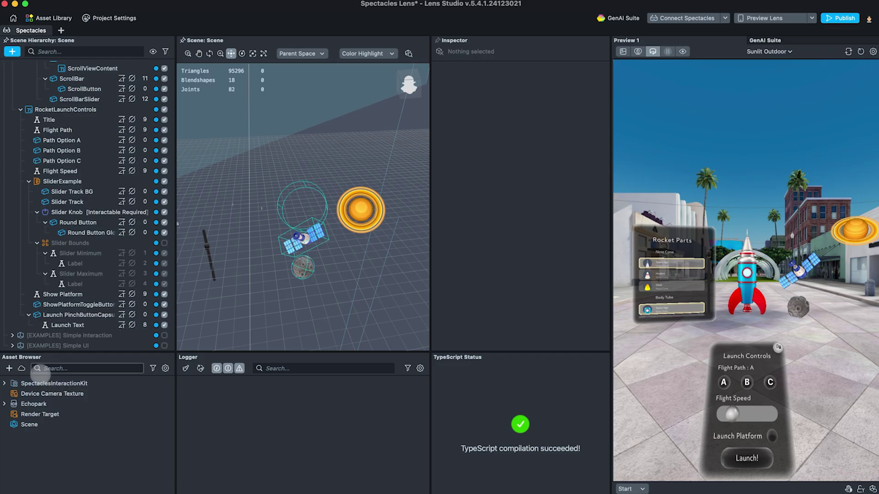
left_click(9, 368)
type("type")
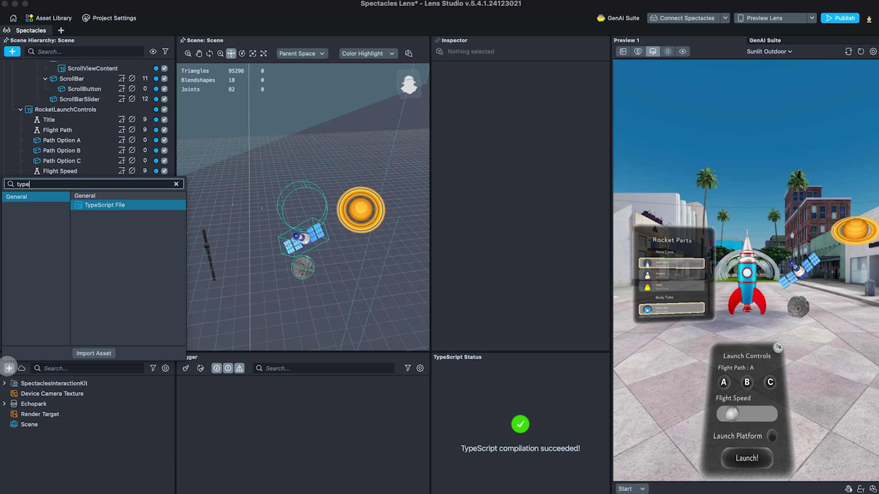
key("Return")
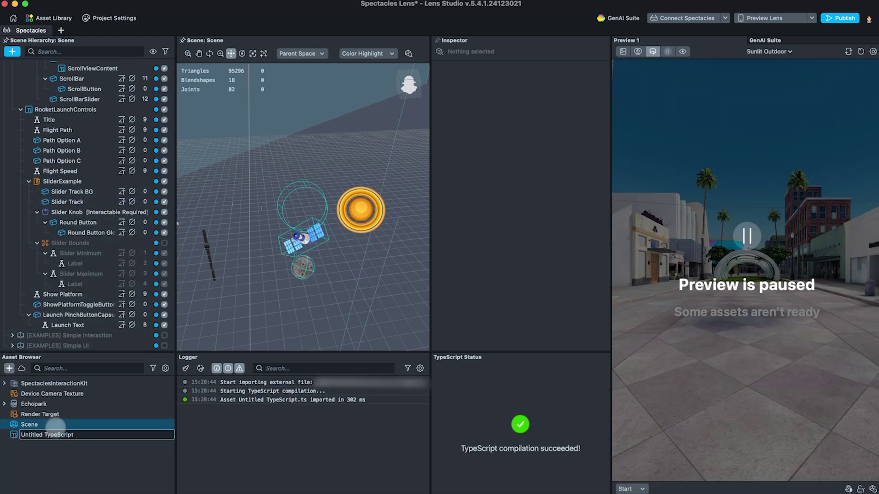
left_click(74, 438)
double_click(84, 434)
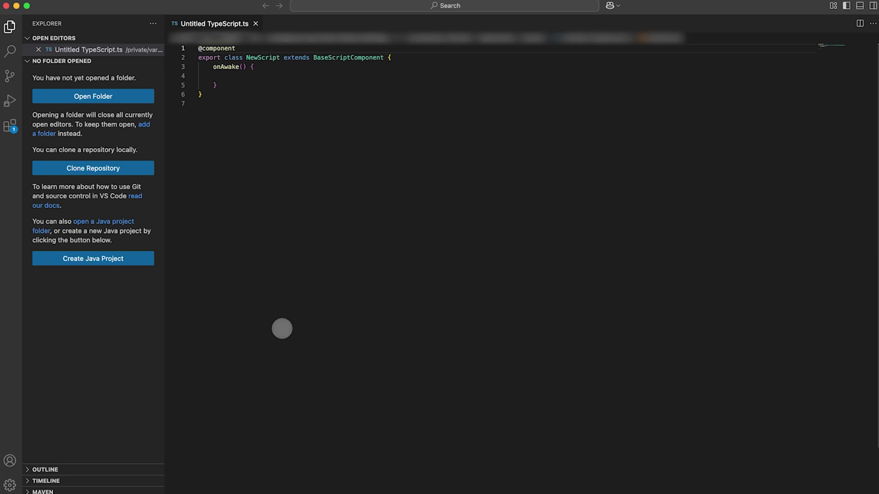
- Add an indented line print("Hello Wolrld!"); inside the onAwake method
left_click(269, 69)
key("Down")
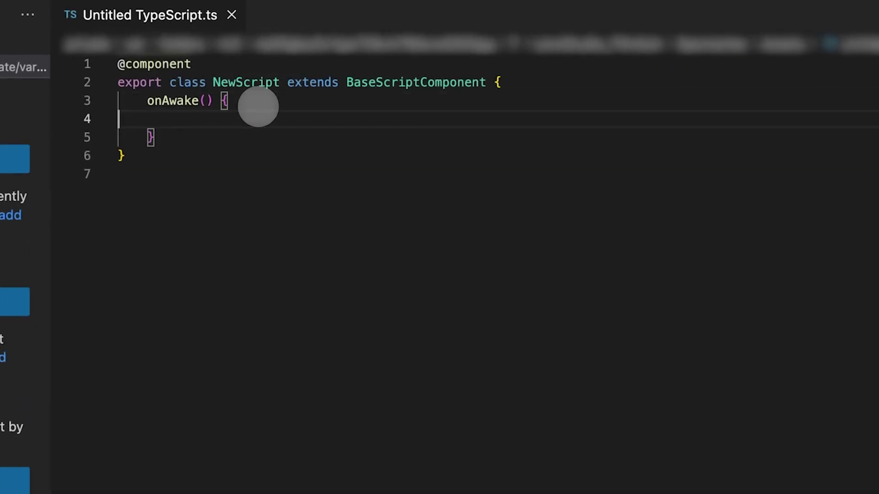
key("Tab")
type("print(\"Hello Wol")
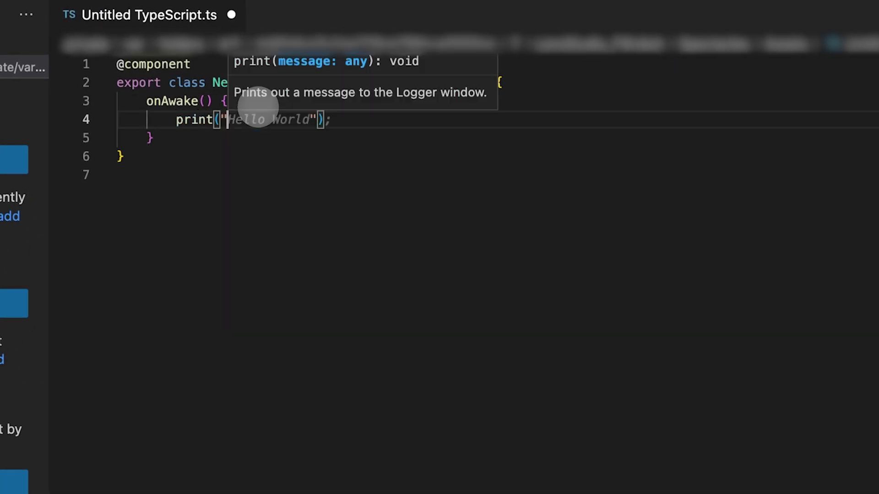
type("rld!\");")
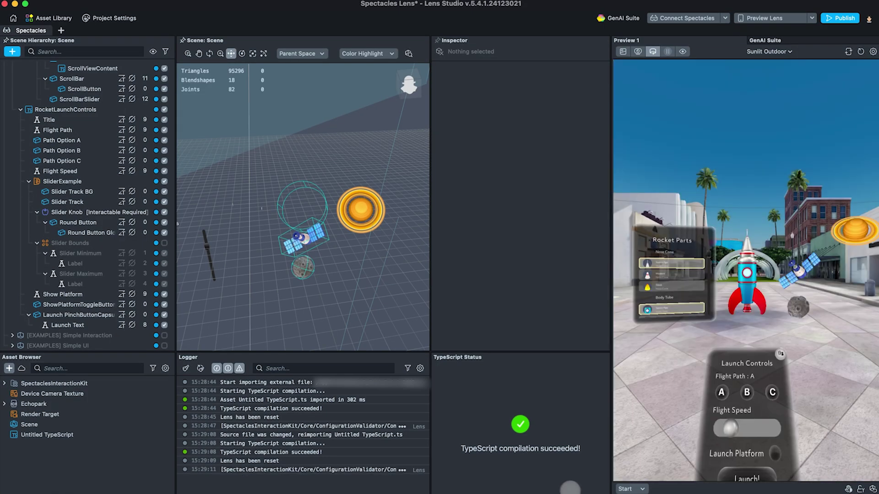
- Collapse SIK Examples, drag Untitled TypeScript into the Scene Hierarchy, and select the Hello World! log row
scroll(46, 220, "up", 15)
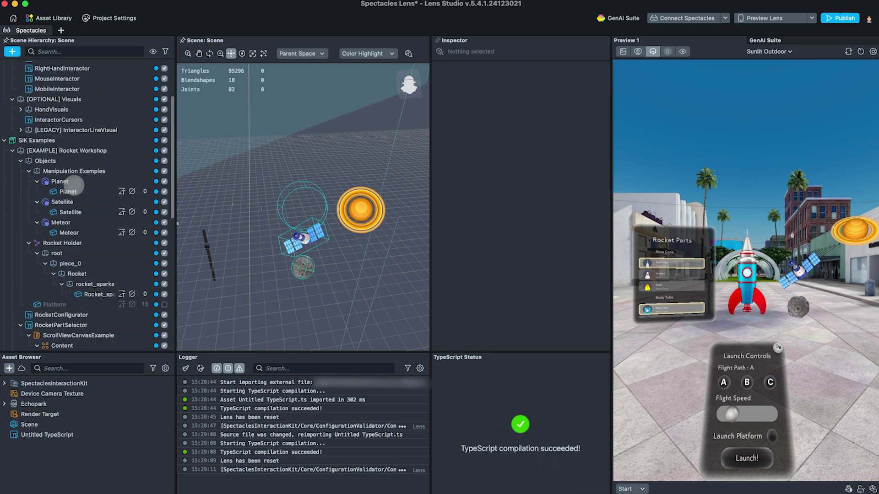
left_click(4, 118)
left_click(47, 435)
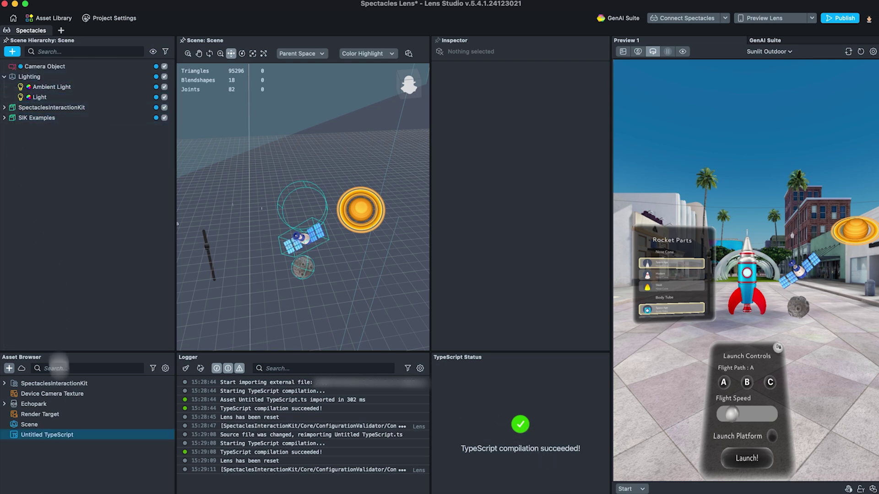
left_click_drag(69, 434, 91, 261)
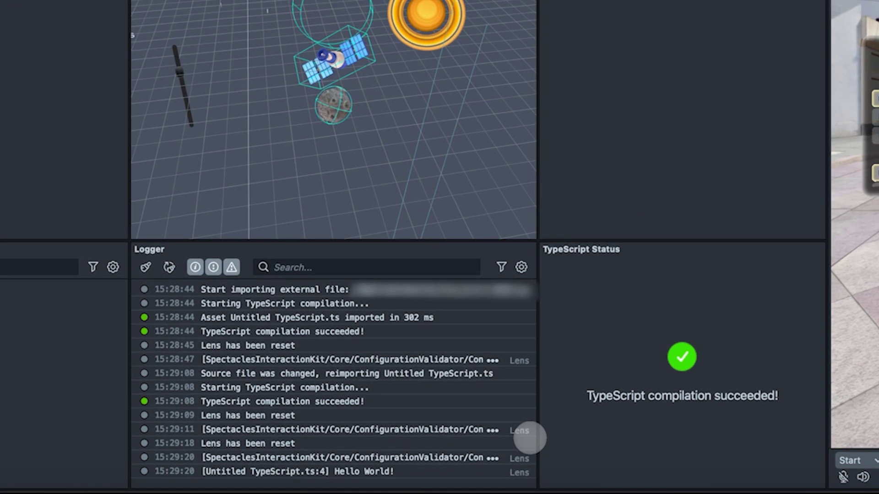
left_click(306, 473)
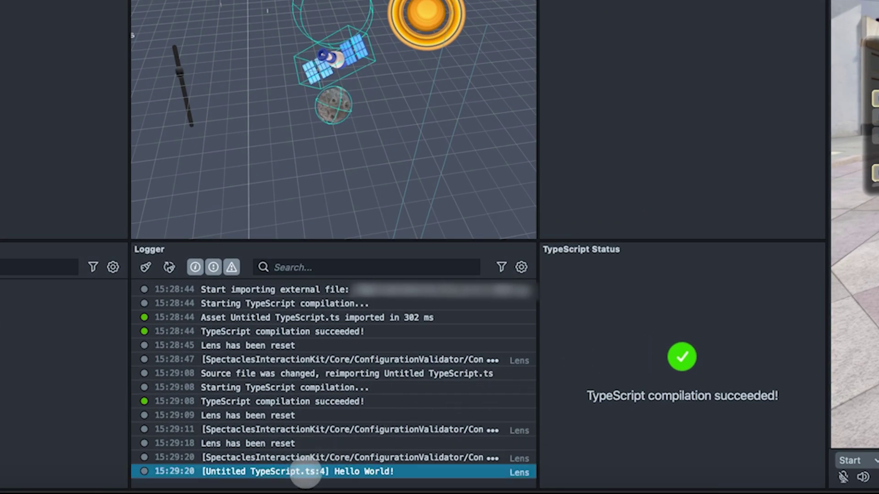
- Delete the final 't' of BaseScriptComponent on line 2 in VS Code
left_click(555, 488)
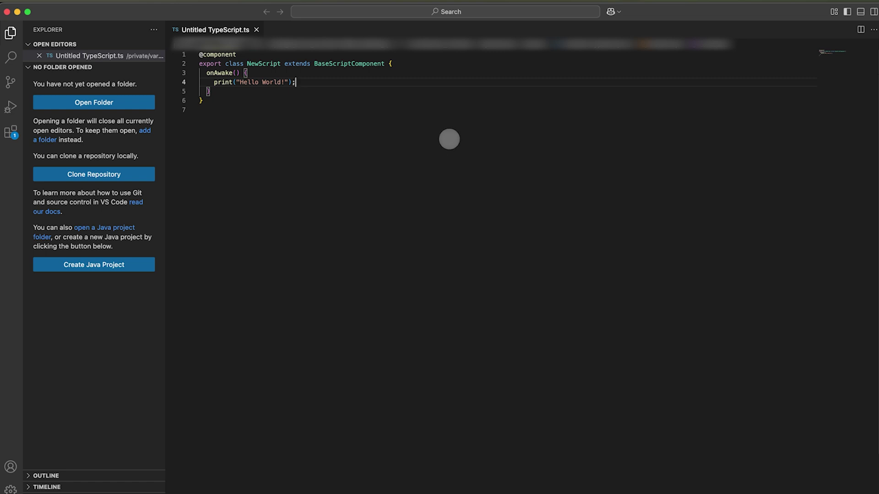
left_click(394, 64)
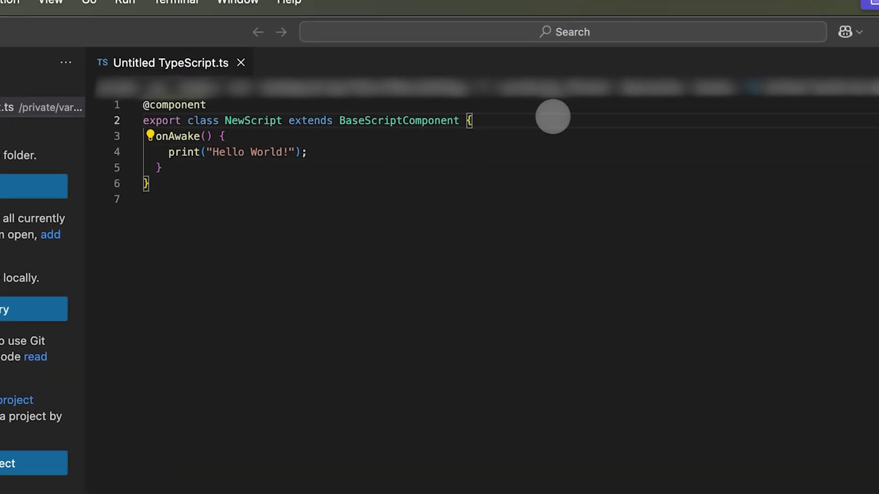
key("Left")
key("Left")
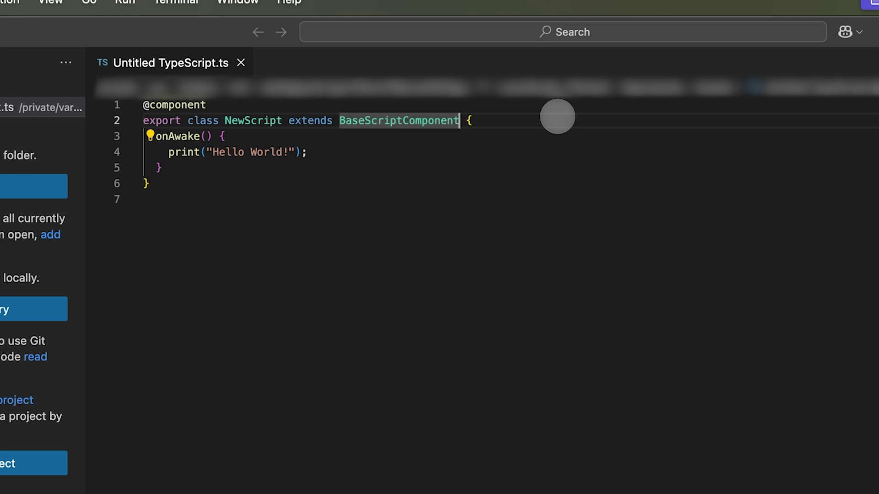
key("BackSpace")
- Clear the Logger, then list the TypeScript compilation errors TS1238 and TS2552
left_click(560, 154)
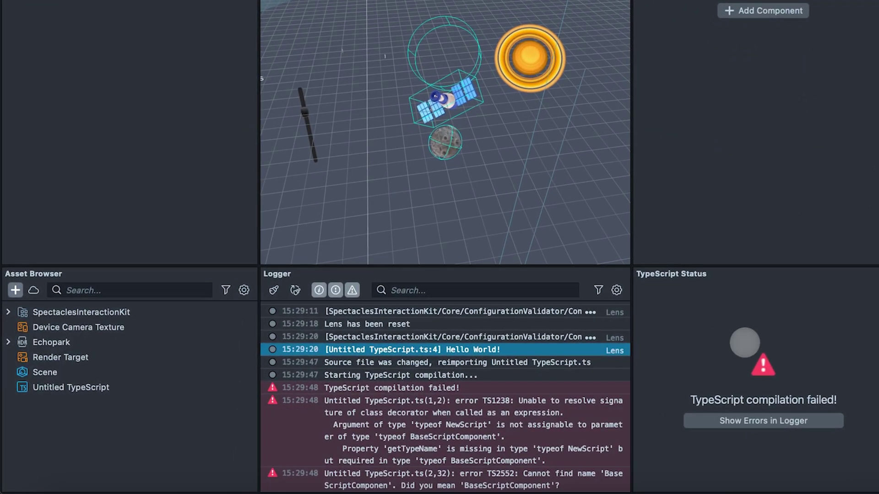
left_click(274, 289)
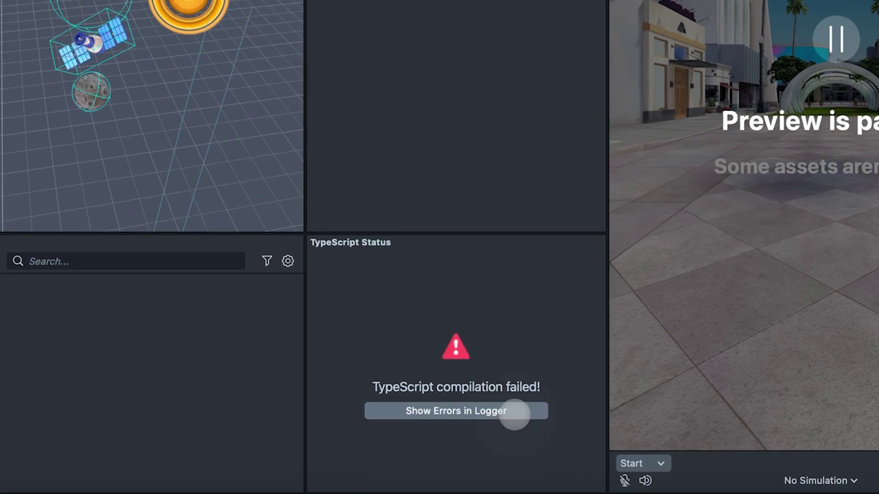
left_click(515, 414)
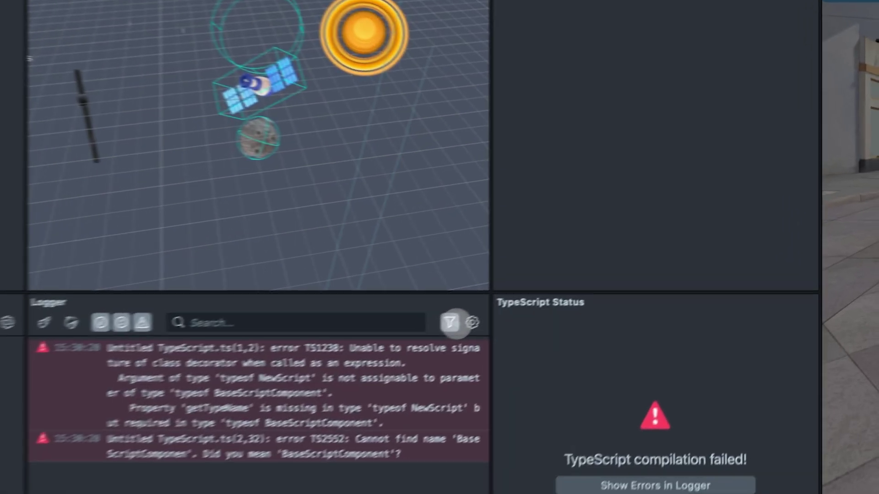
- Open the Logger's source filter list to review the compile errors
left_click(538, 289)
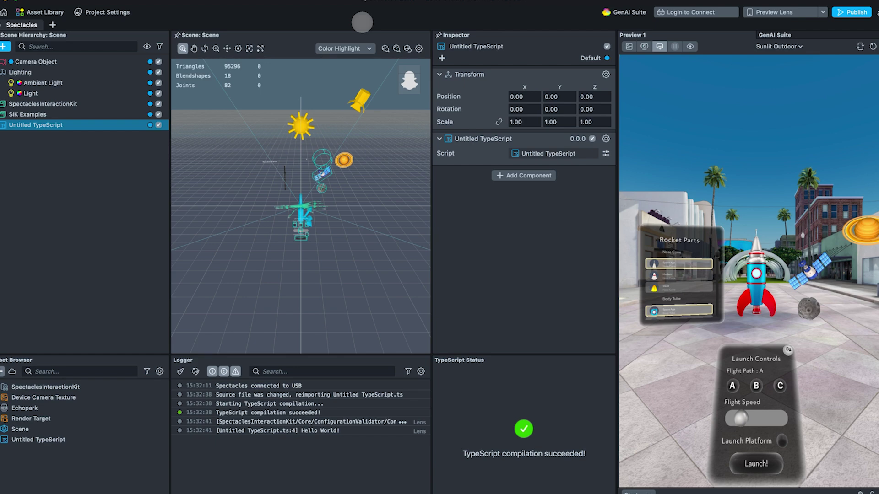
- Log in via My Lenses > Login and click Continue on the Connect to Lens Studio? page
left_click(245, 16)
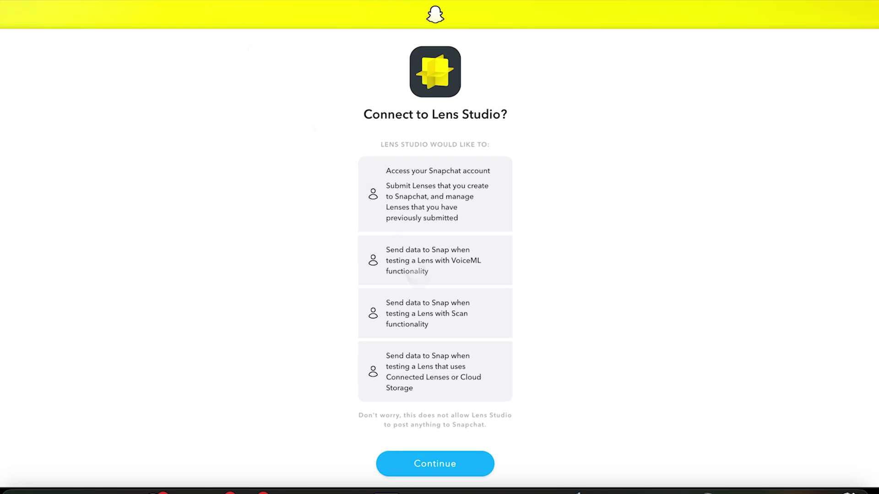
left_click(443, 463)
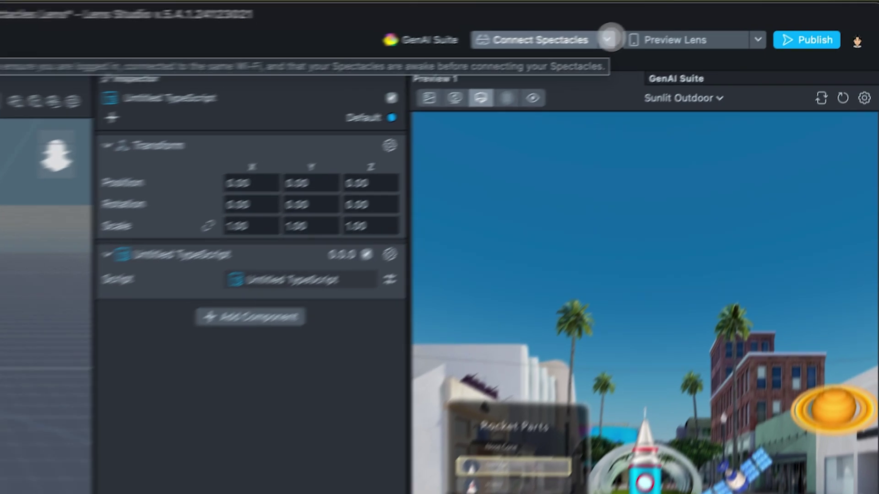
- Enable wired connectivity, connect the Spectacles, and send the lens to them
left_click(725, 9)
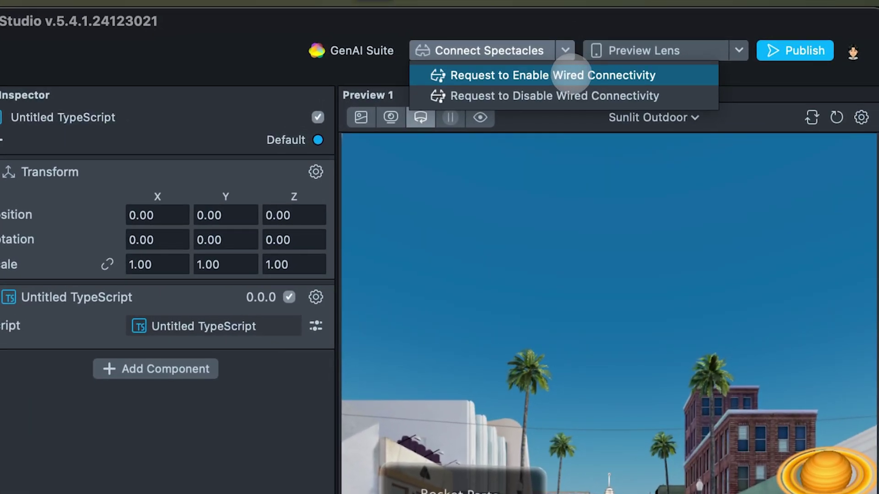
left_click(572, 75)
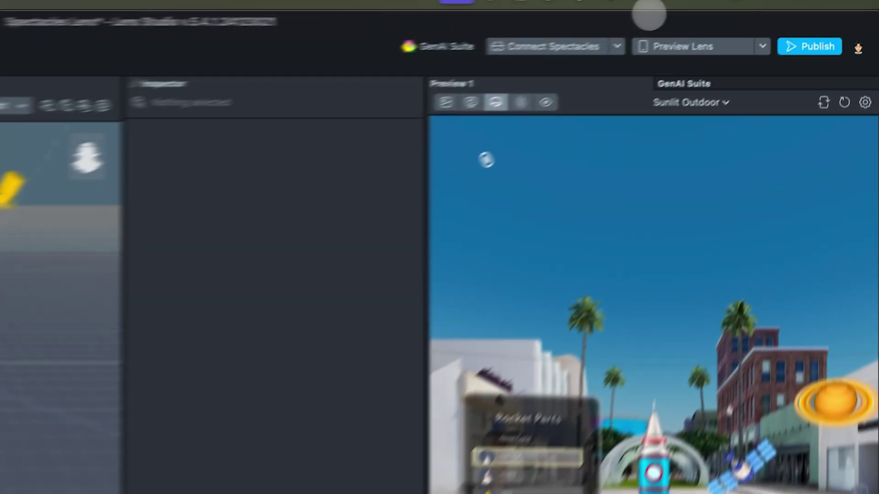
left_click(545, 52)
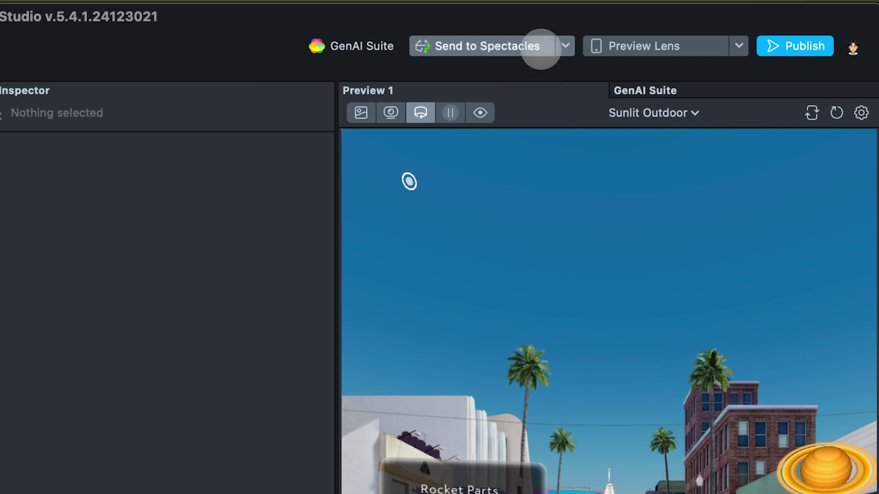
left_click(541, 47)
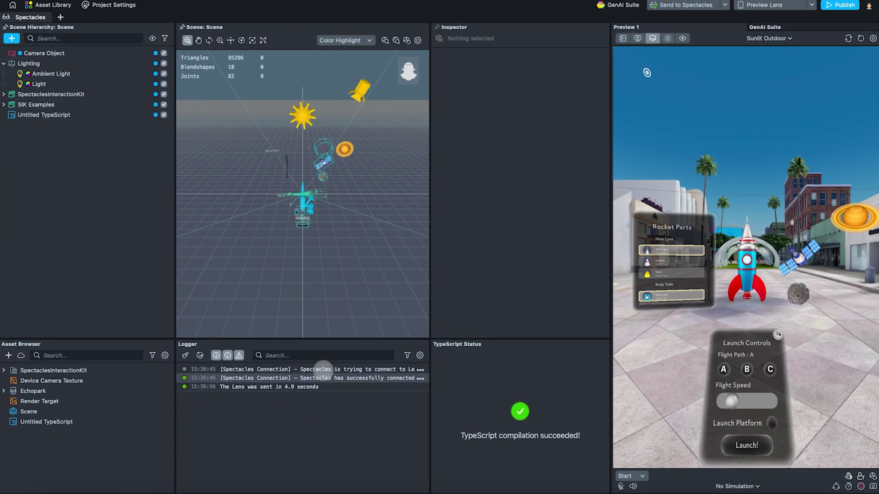
left_click(339, 386)
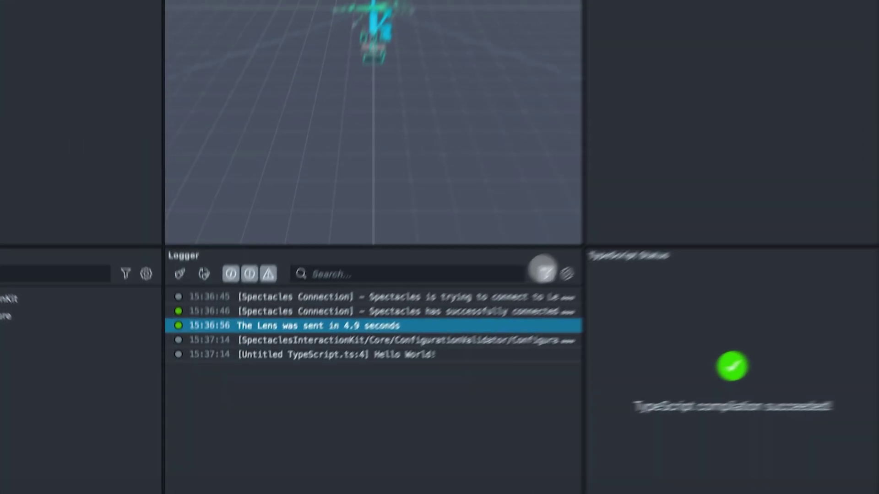
- Filter the Logger's sources to hide Studio messages and select the Hello World! entry
left_click(408, 369)
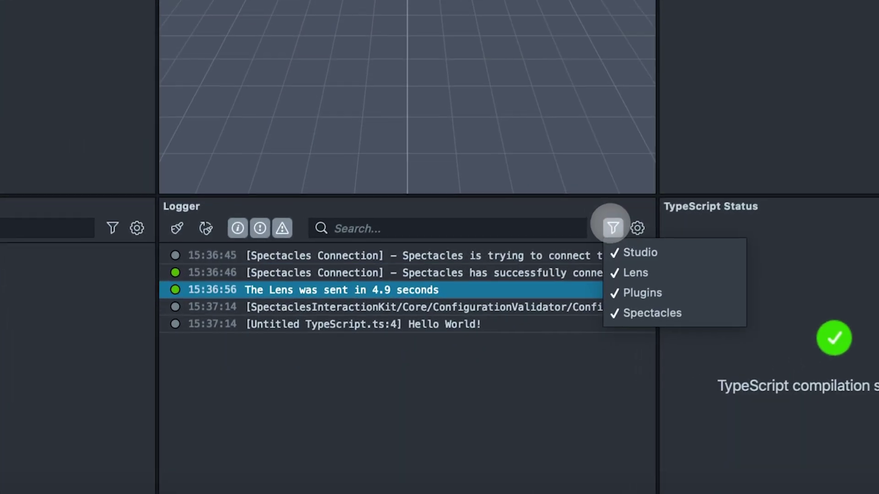
left_click(415, 379)
left_click(621, 223)
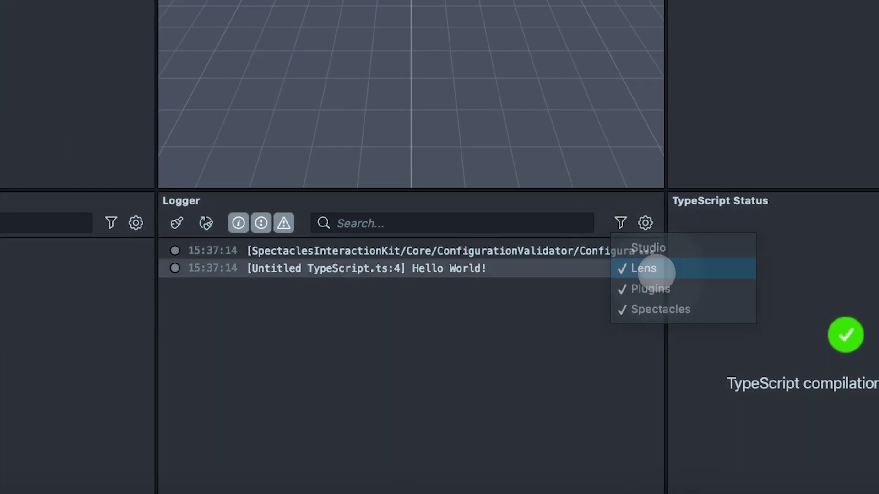
left_click(650, 270)
left_click(621, 224)
left_click(650, 288)
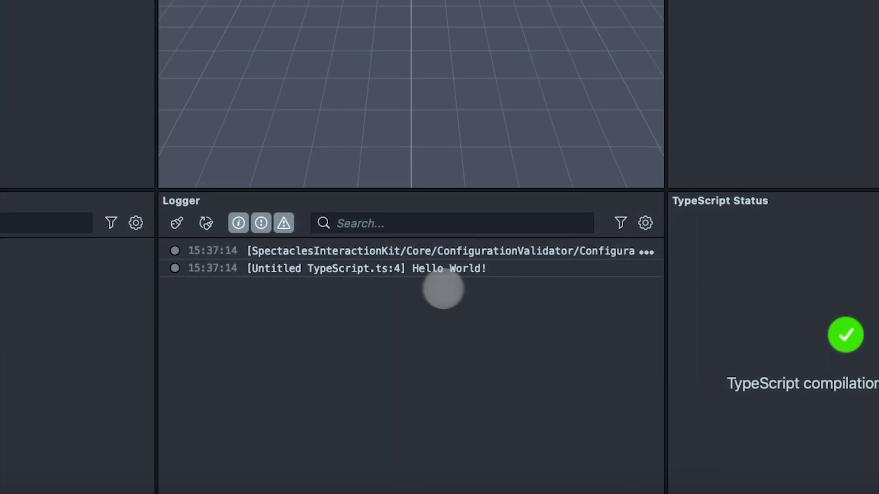
left_click(376, 253)
left_click(392, 268)
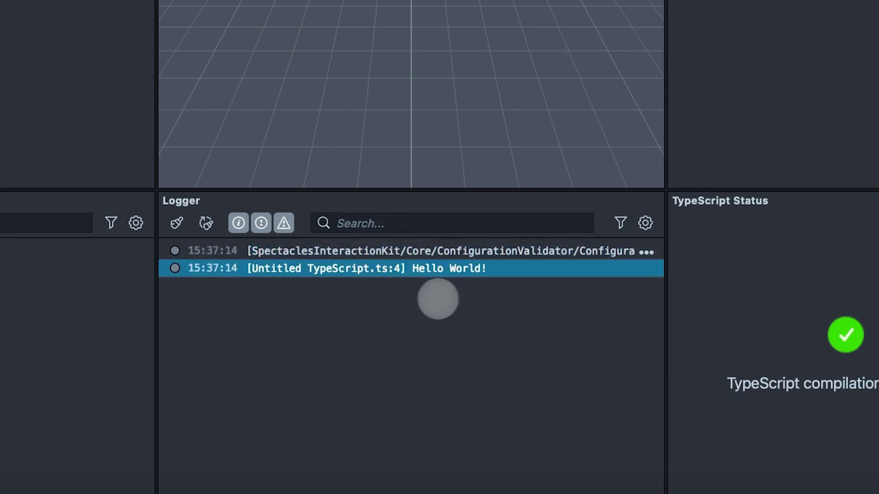
- Open Window > Utilities > Spectacles Monitor and dock it beside the Scene panel
left_click(251, 3)
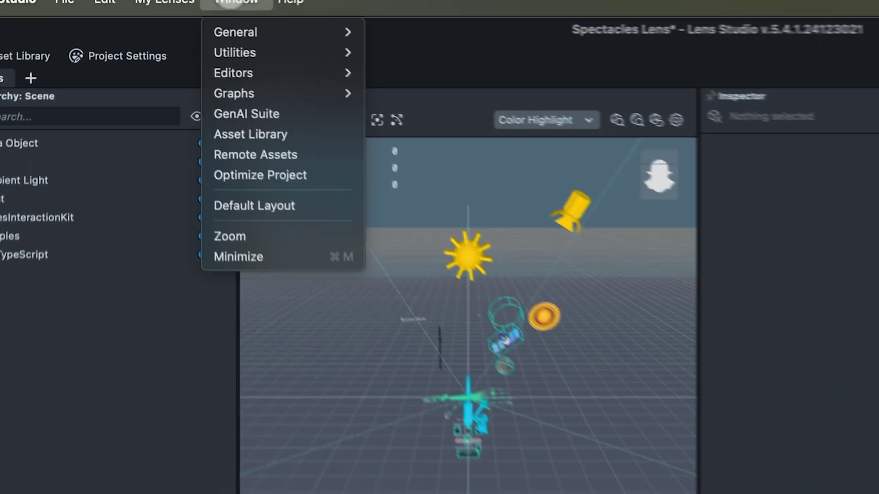
mouse_move(254, 55)
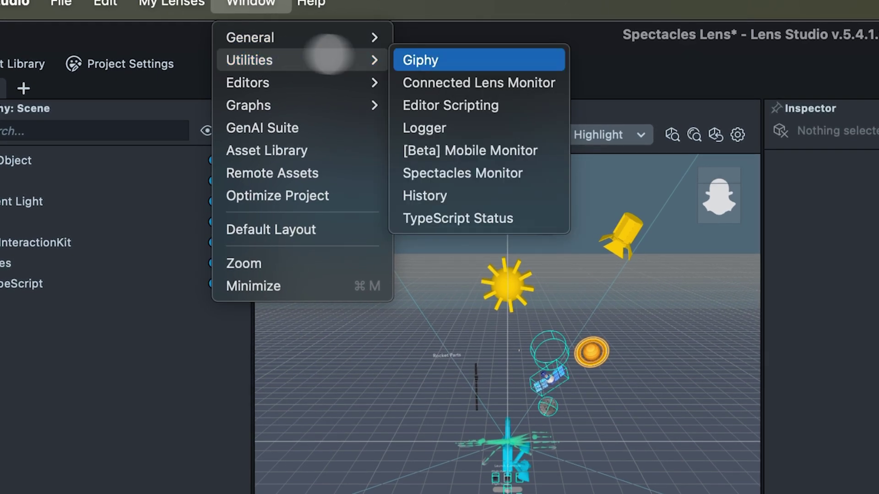
left_click(492, 172)
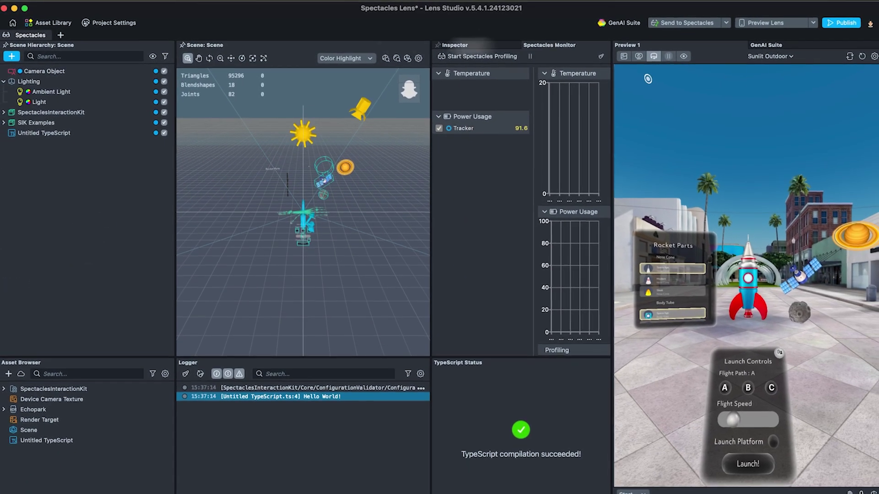
left_click_drag(531, 44, 295, 49)
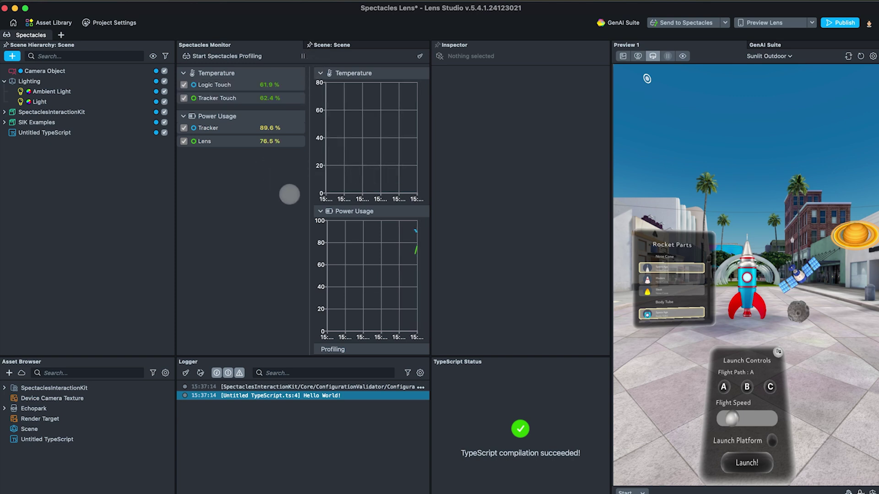
- In Project Settings, replace the Lens Name with MyFirstLens
left_click(218, 43)
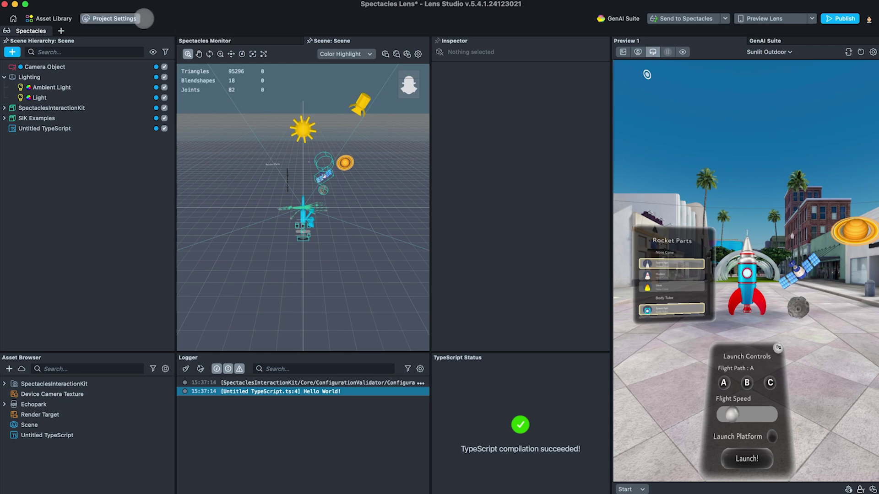
left_click(143, 18)
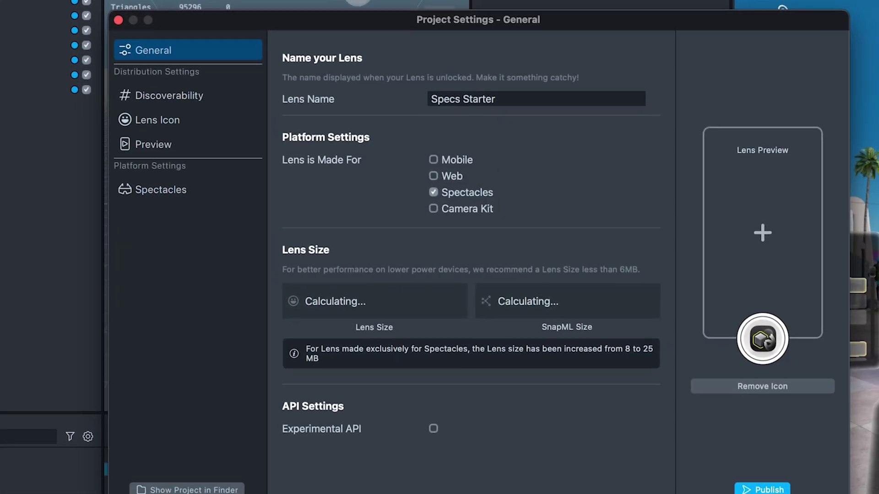
left_click_drag(516, 92, 340, 93)
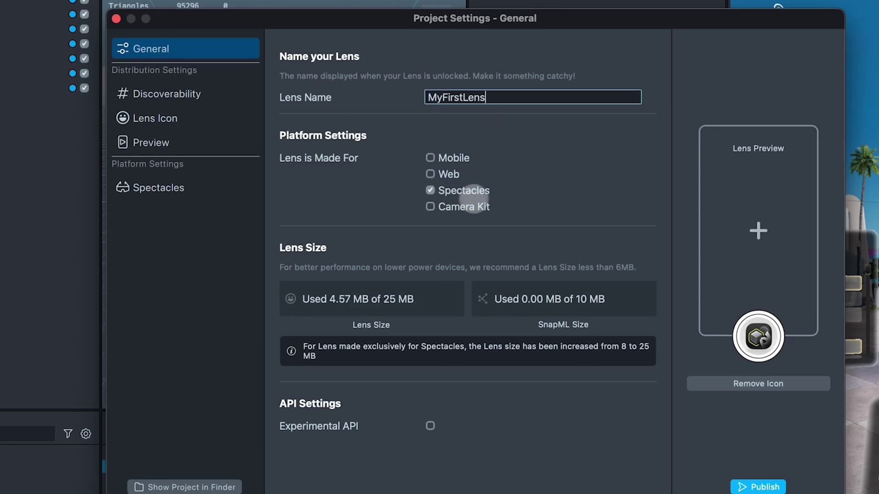
- Generate a lens icon from the prompt 'snap spectacles', apply the third sunglasses result, and save the changes
left_click(147, 118)
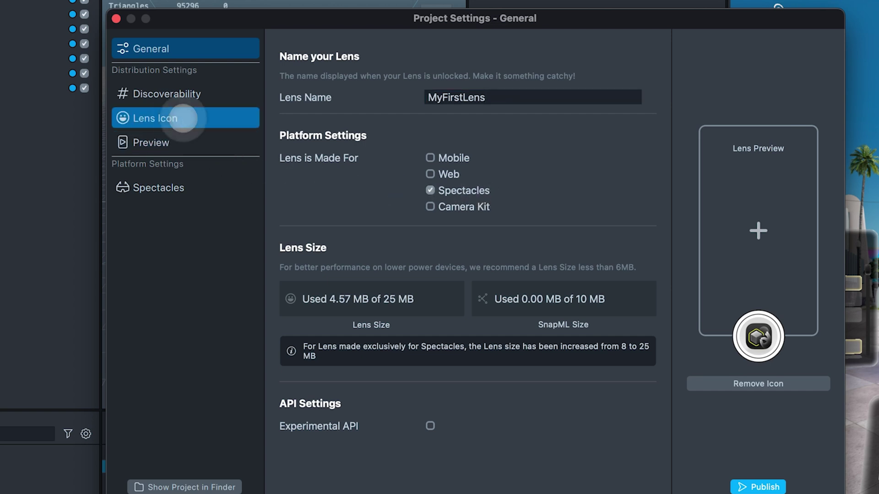
left_click(449, 432)
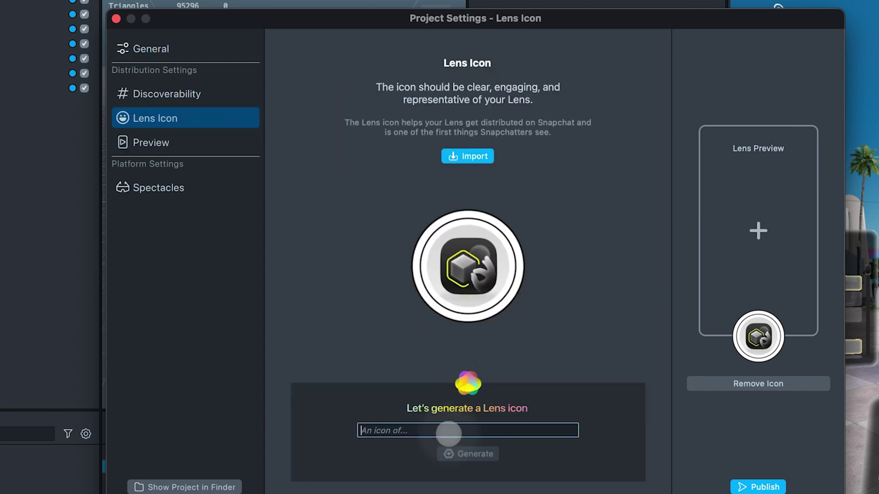
type("snap spectacles")
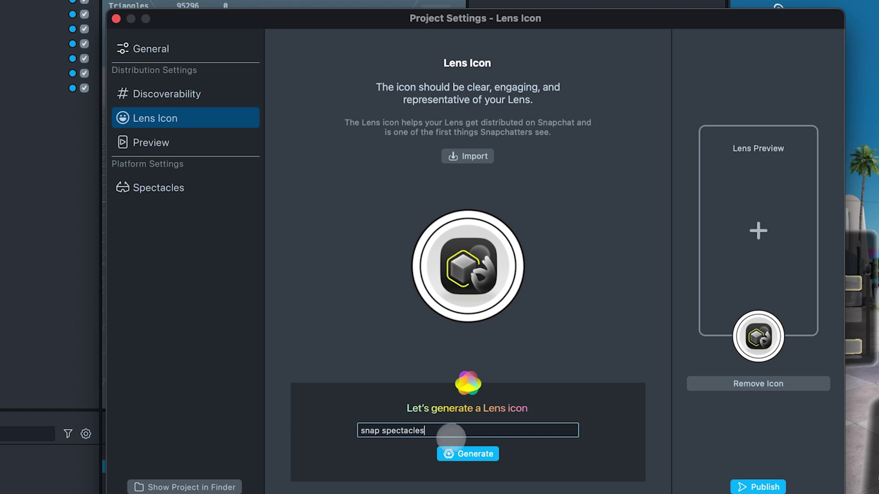
left_click(460, 454)
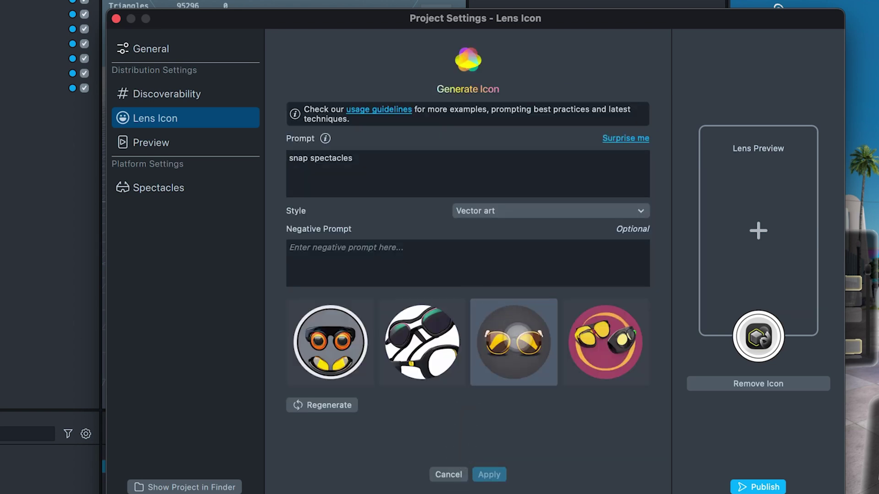
left_click(514, 335)
left_click(490, 474)
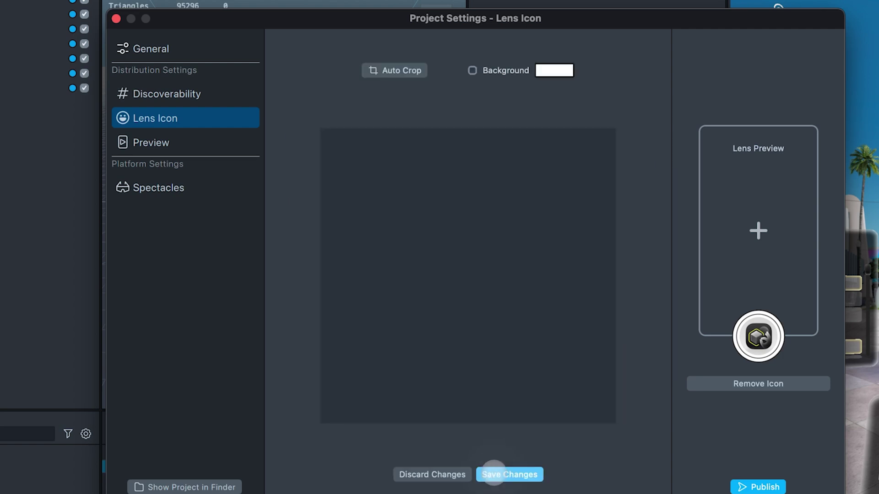
left_click(505, 474)
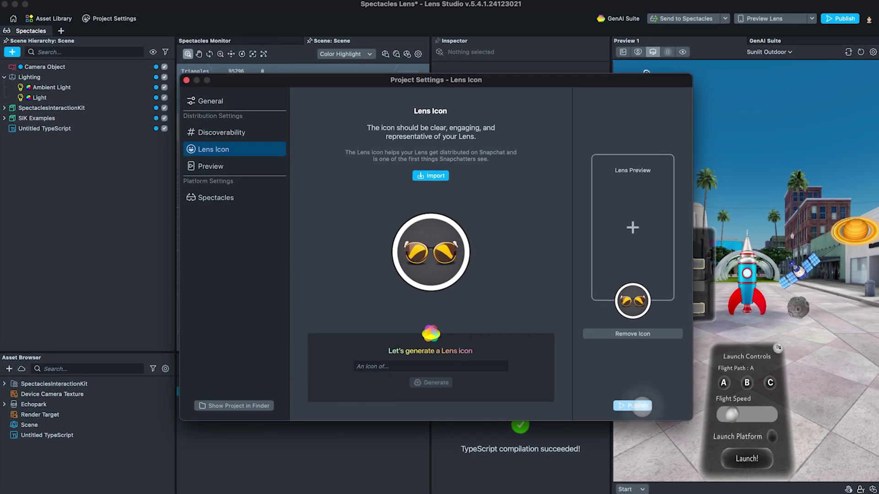
left_click(636, 406)
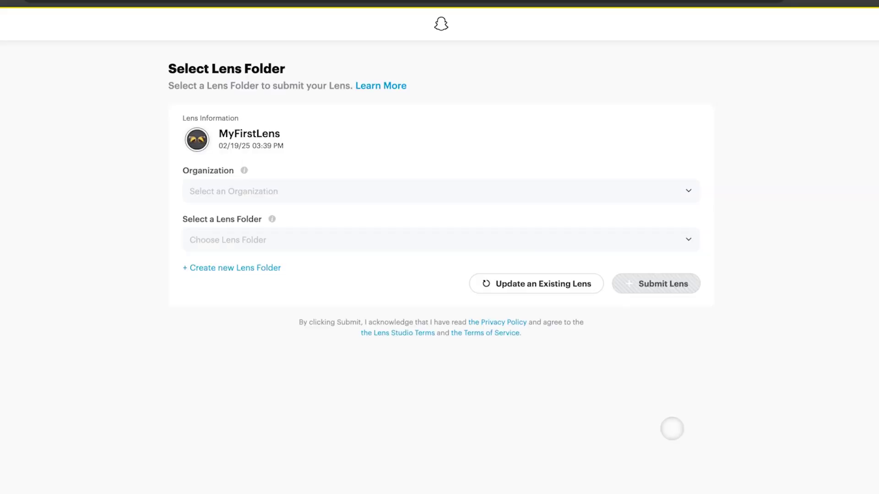
- Choose the organization and lens folder, then submit MyFirstLens into that folder
left_click(357, 195)
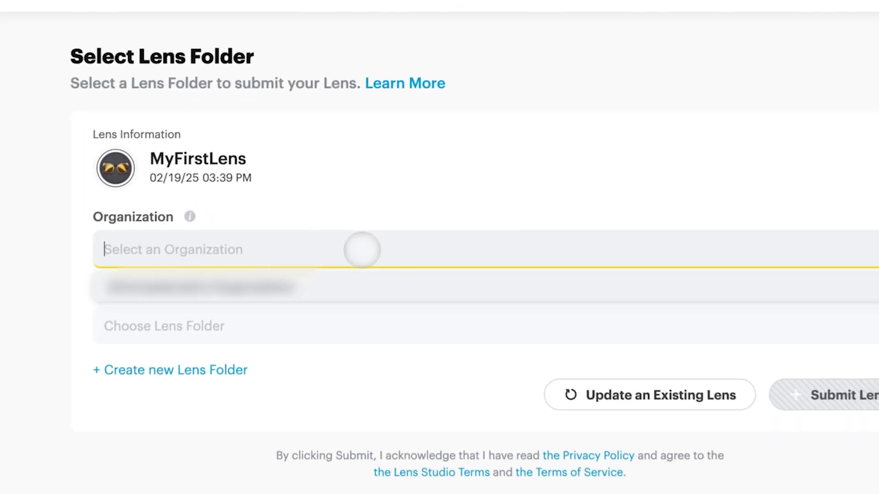
left_click(346, 214)
left_click(360, 332)
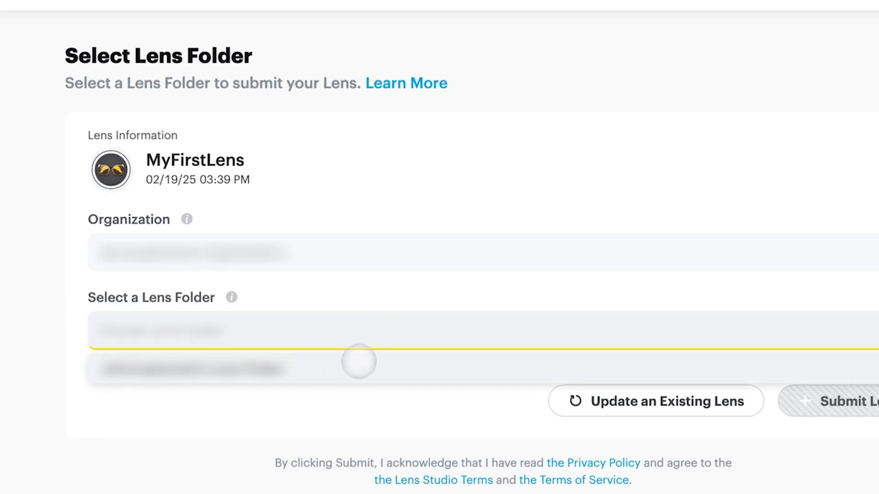
left_click(359, 362)
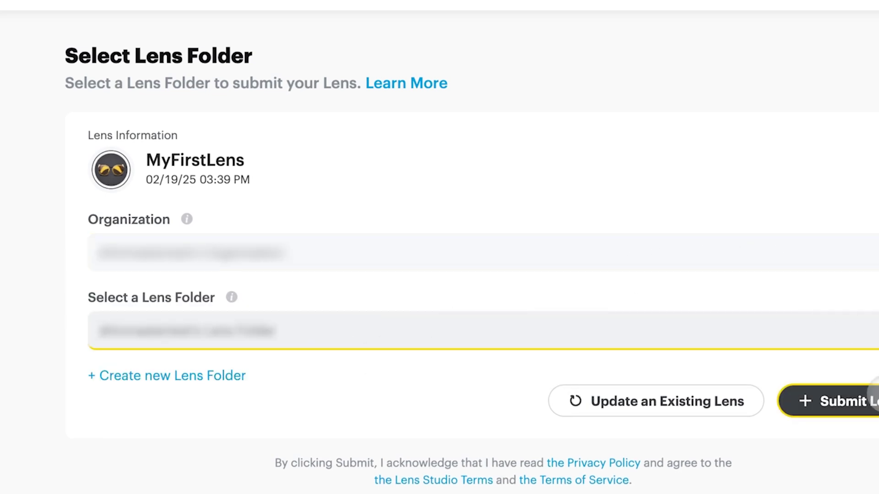
left_click(867, 401)
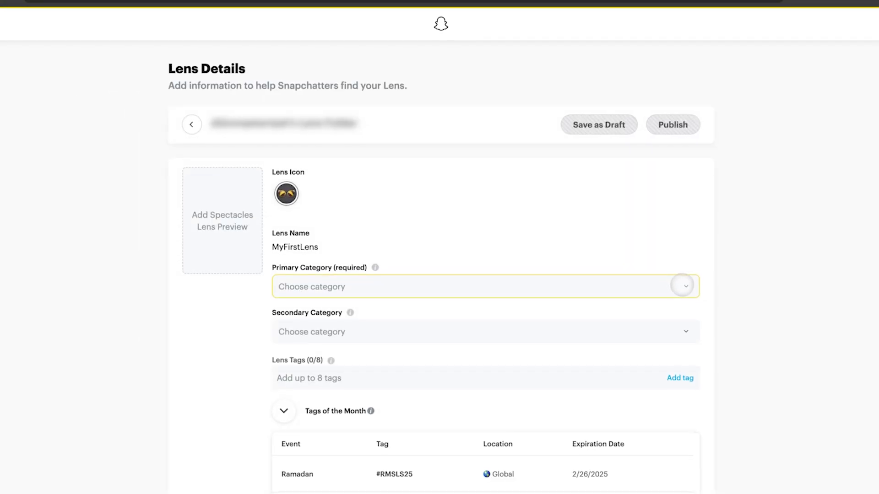
- Set the primary category to Self-Expression – Funny and confirm publishing MyFirstLens
left_click(682, 286)
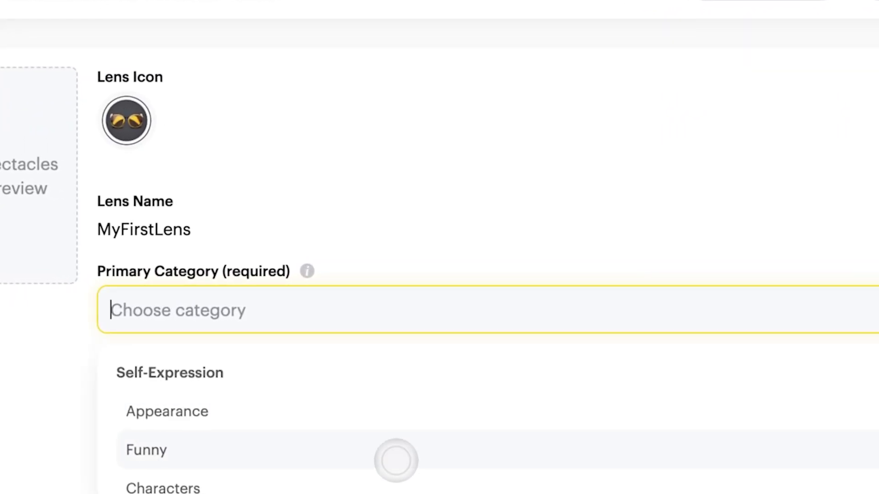
left_click(396, 460)
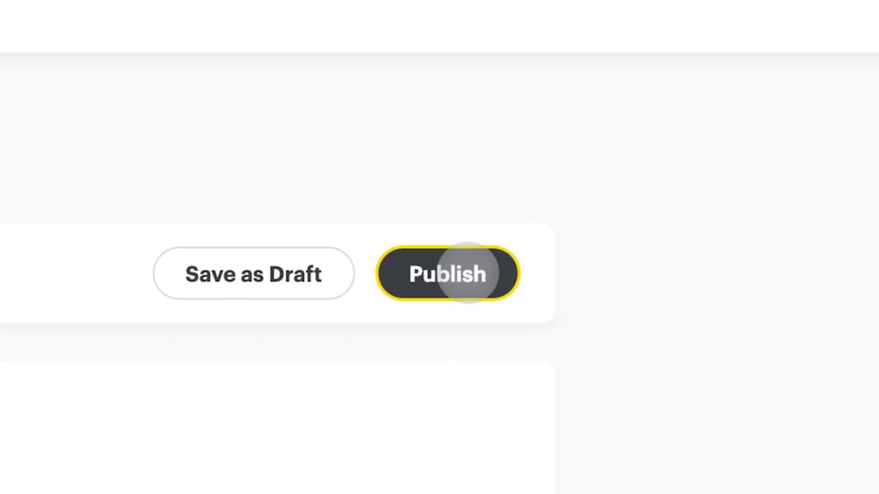
left_click(468, 274)
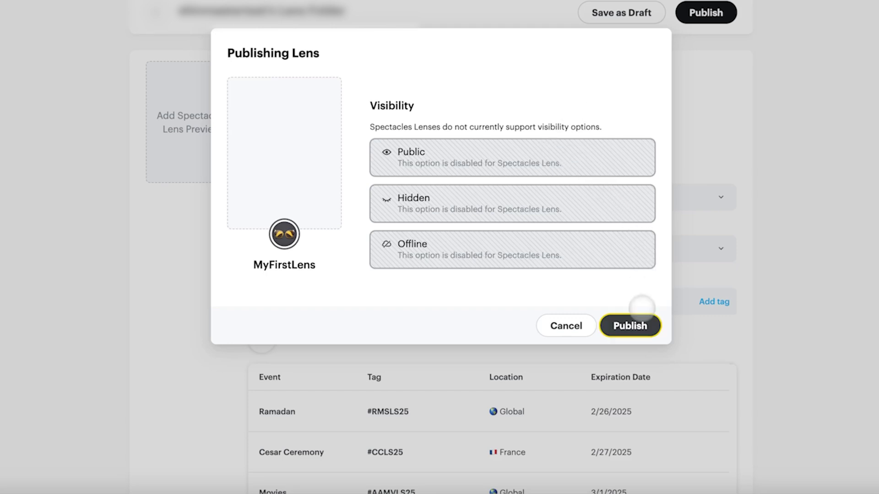
left_click(645, 326)
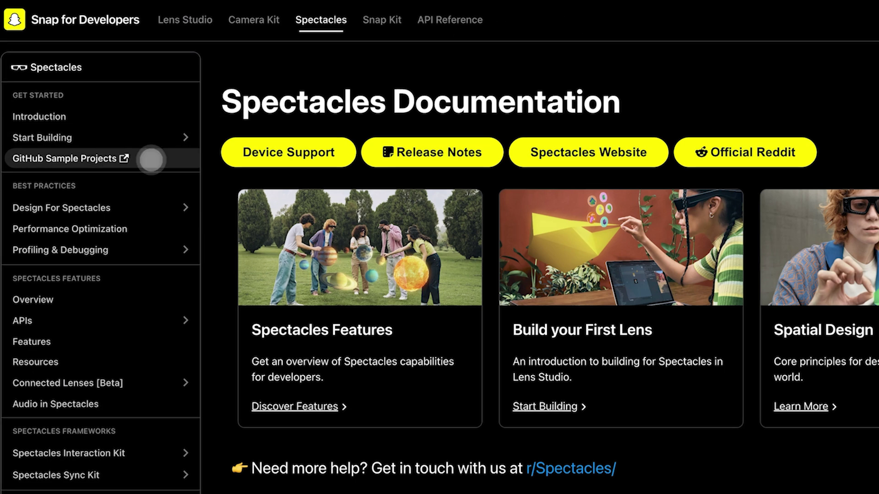
- Browse the GitHub sample projects and official Reddit, then scroll to the Features and resources table
left_click(151, 160)
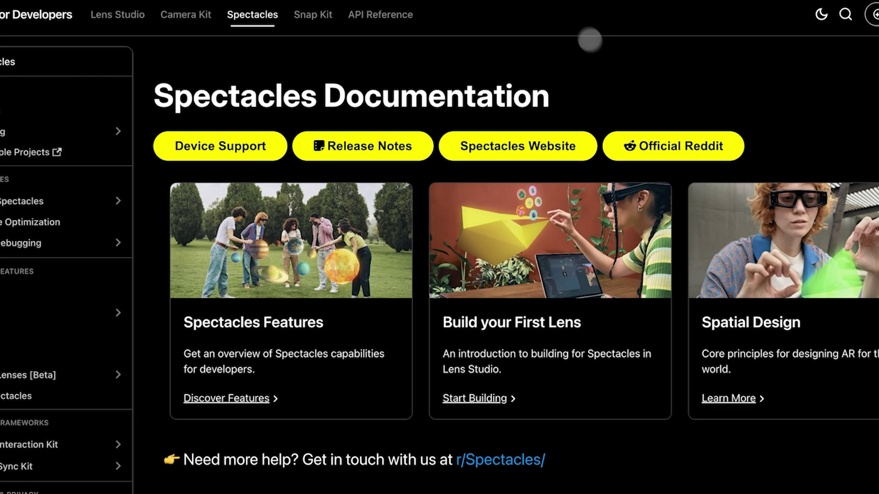
left_click(634, 146)
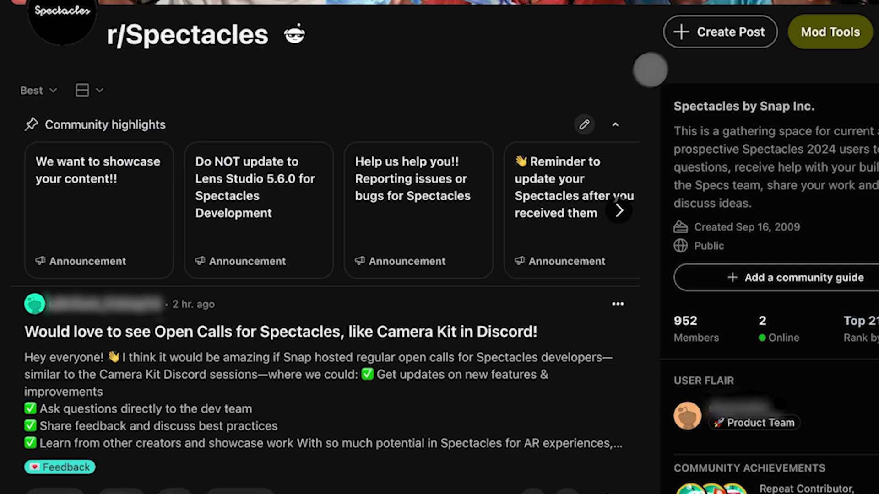
scroll(463, 137, "down", 4)
scroll(462, 138, "down", 6)
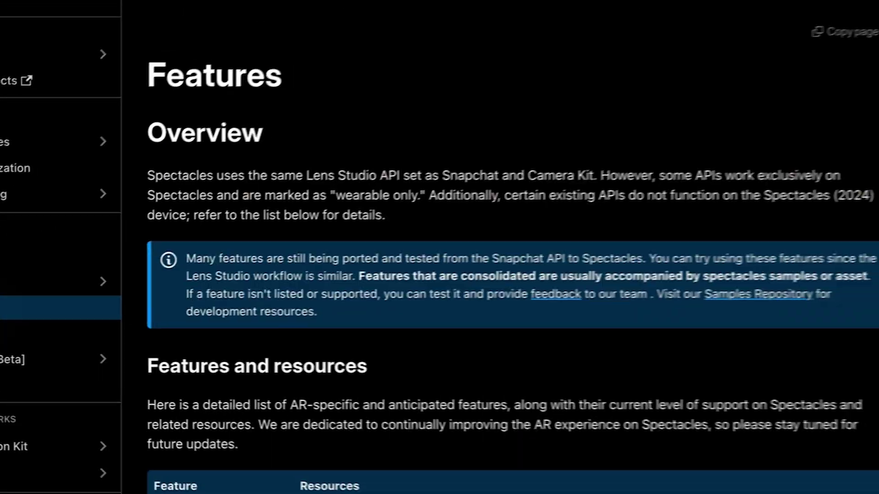
scroll(591, 173, "down", 5)
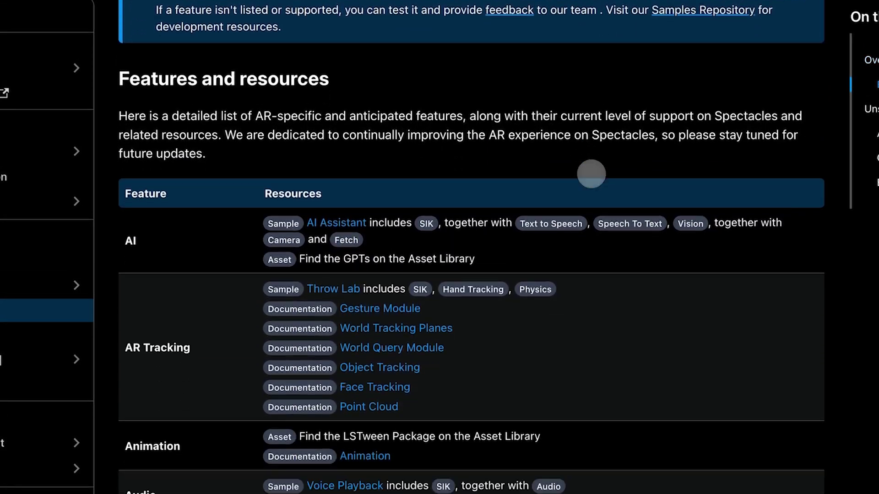